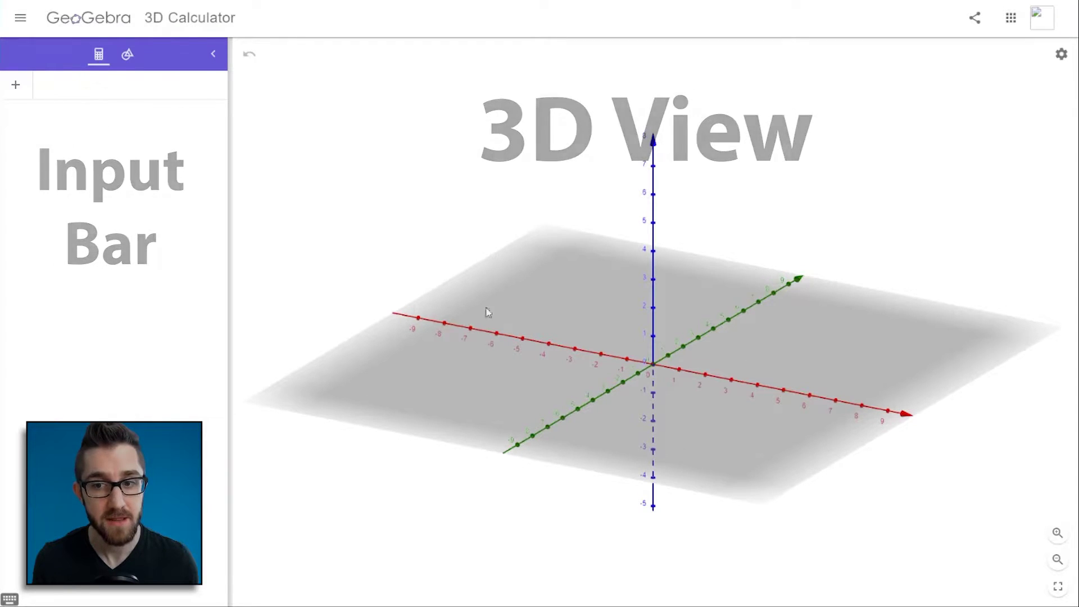
# Enter f(x,y) = x^2+y^2 in the Input bar to graph the bowl-shaped paraboloid.
pyautogui.click(646, 438)
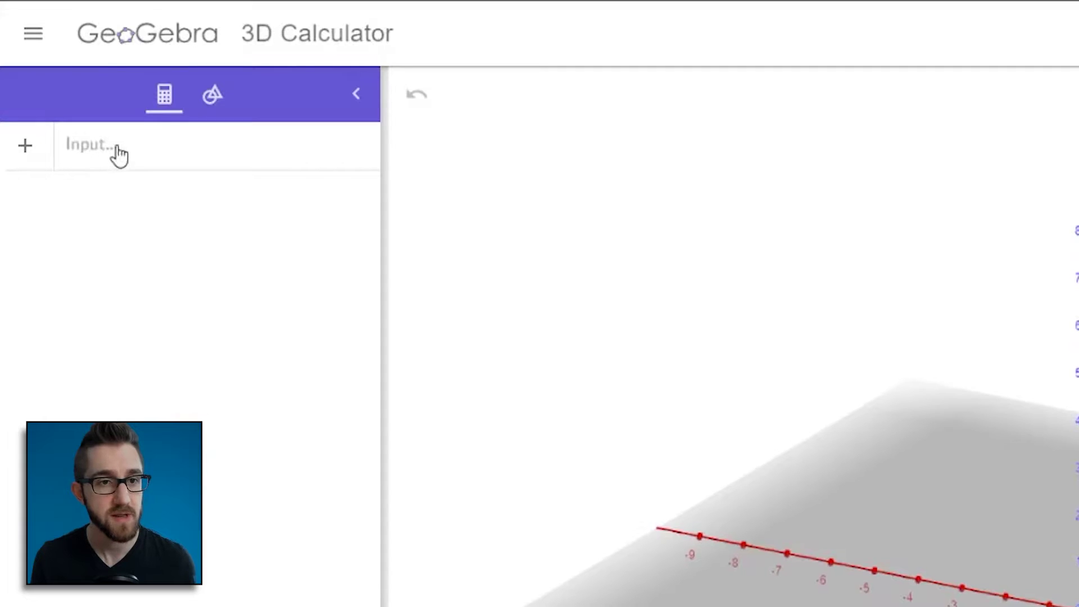
pyautogui.click(117, 149)
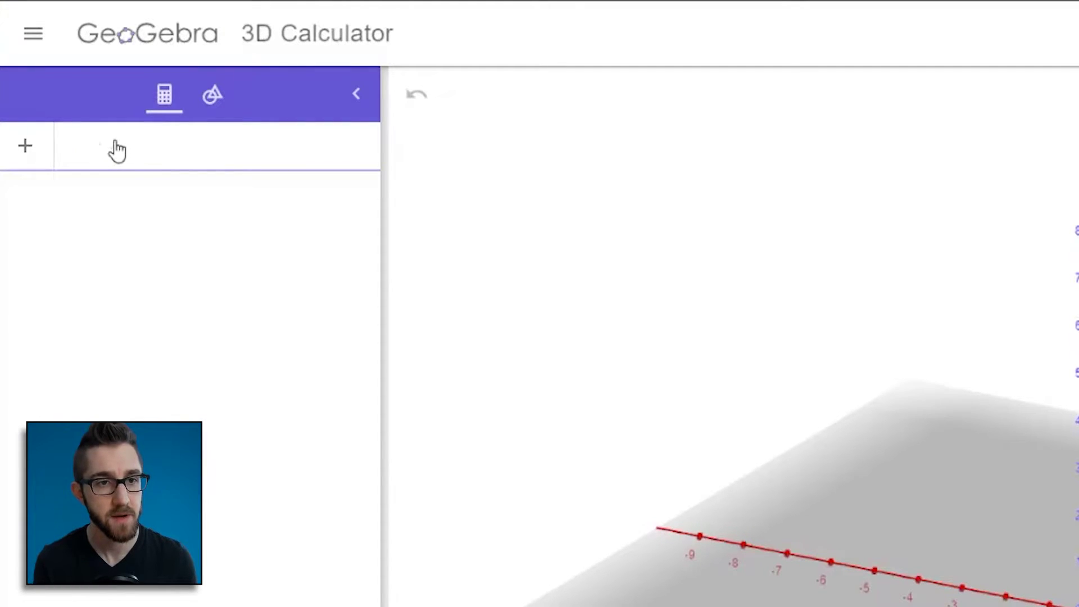
pyautogui.write('f(x,y')
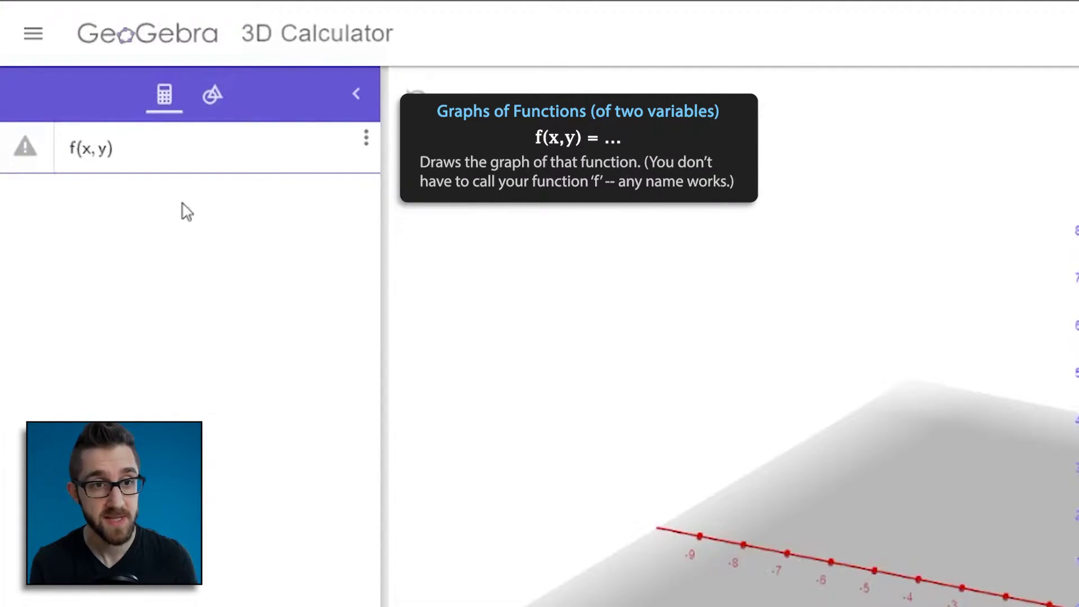
pyautogui.write('=x^2+')
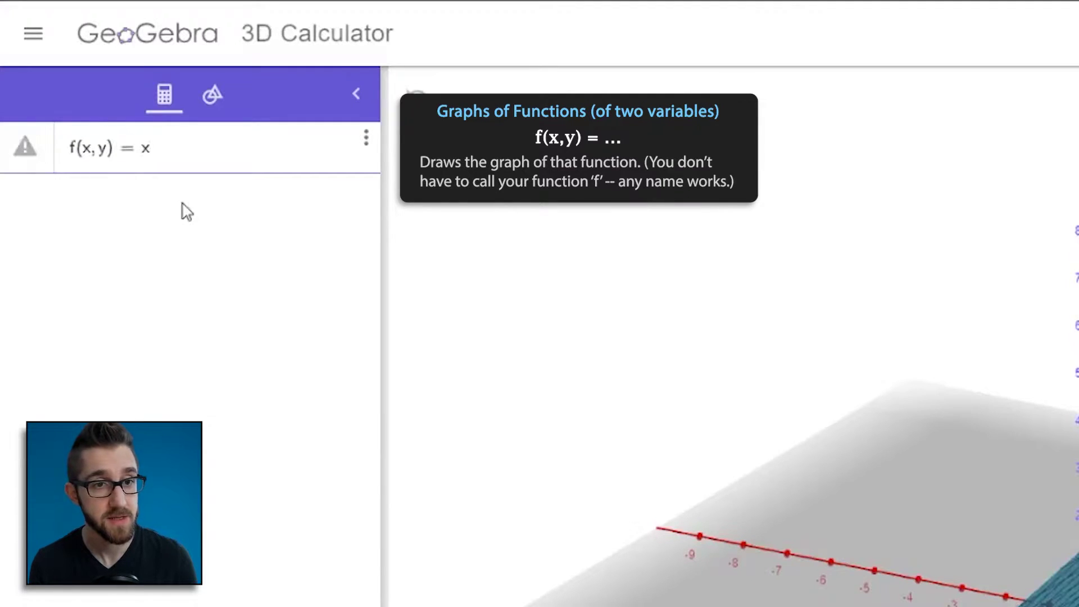
pyautogui.write('y^2')
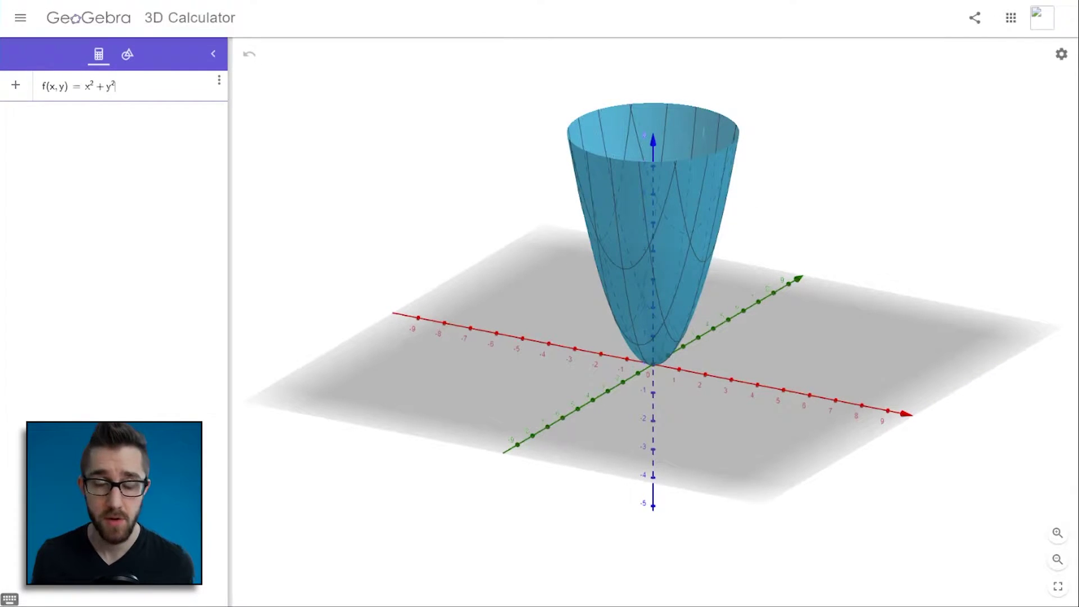
pyautogui.click(17, 599)
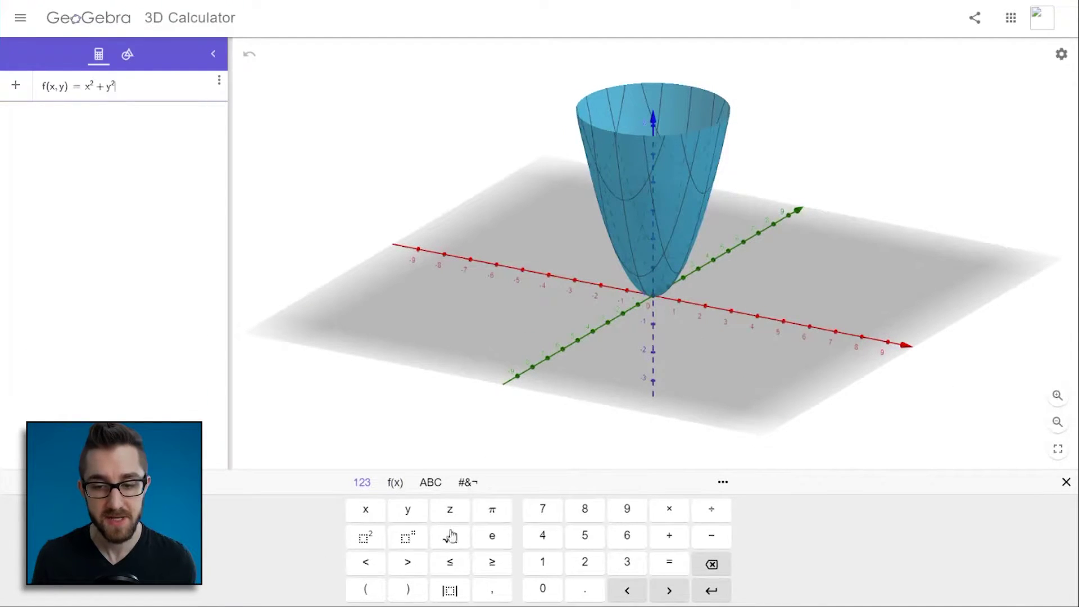
pyautogui.click(778, 429)
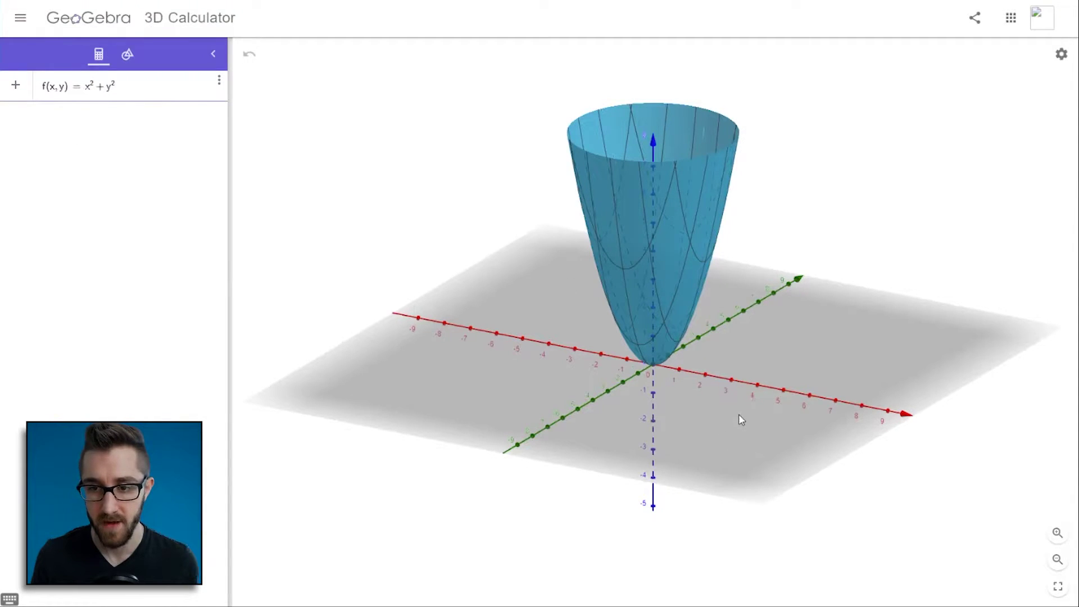
pyautogui.moveTo(756, 419); pyautogui.dragTo(713, 443)
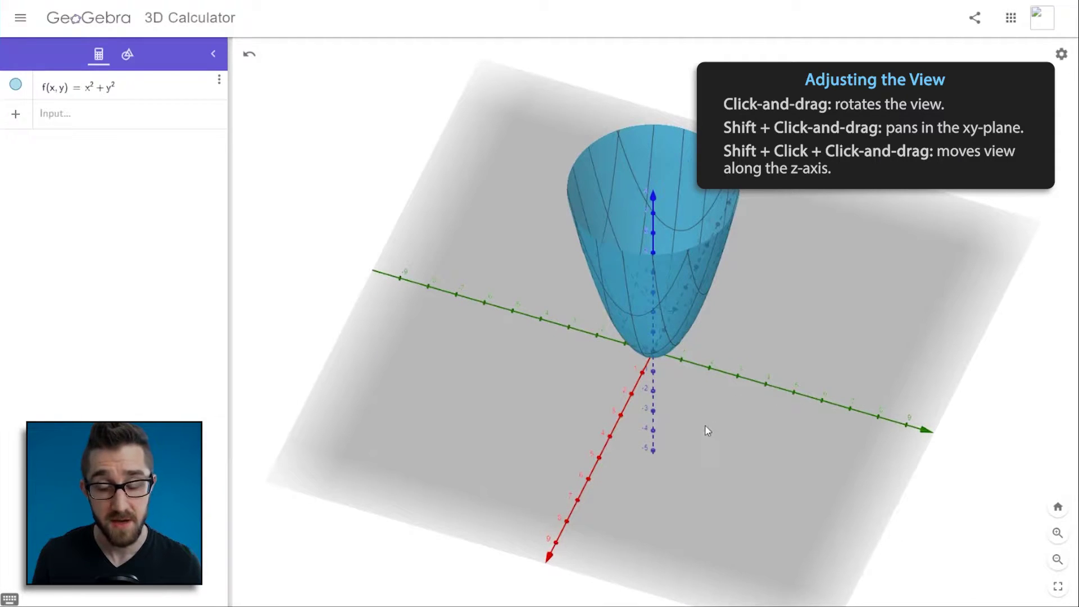
# Pan the view, undo the pan, then shift the view along the z-axis.
pyautogui.keyDown('shift'); pyautogui.moveTo(745, 450); pyautogui.dragTo(621, 434); pyautogui.keyUp('shift')
pyautogui.hotkey('ctrl', 'z')
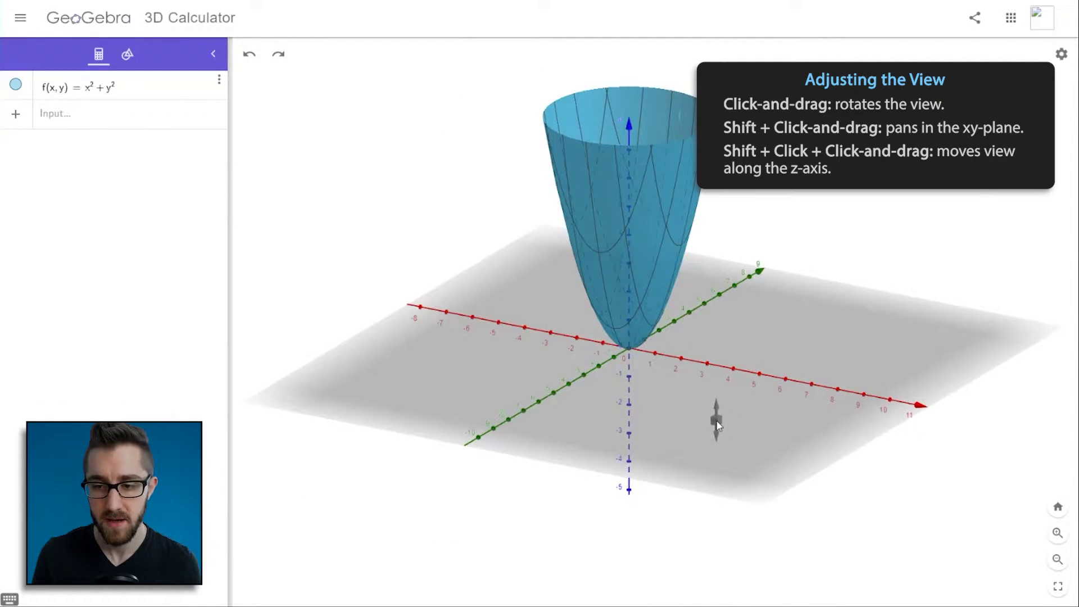
pyautogui.keyDown('shift'); pyautogui.moveTo(716, 420); pyautogui.dragTo(665, 386); pyautogui.keyUp('shift')
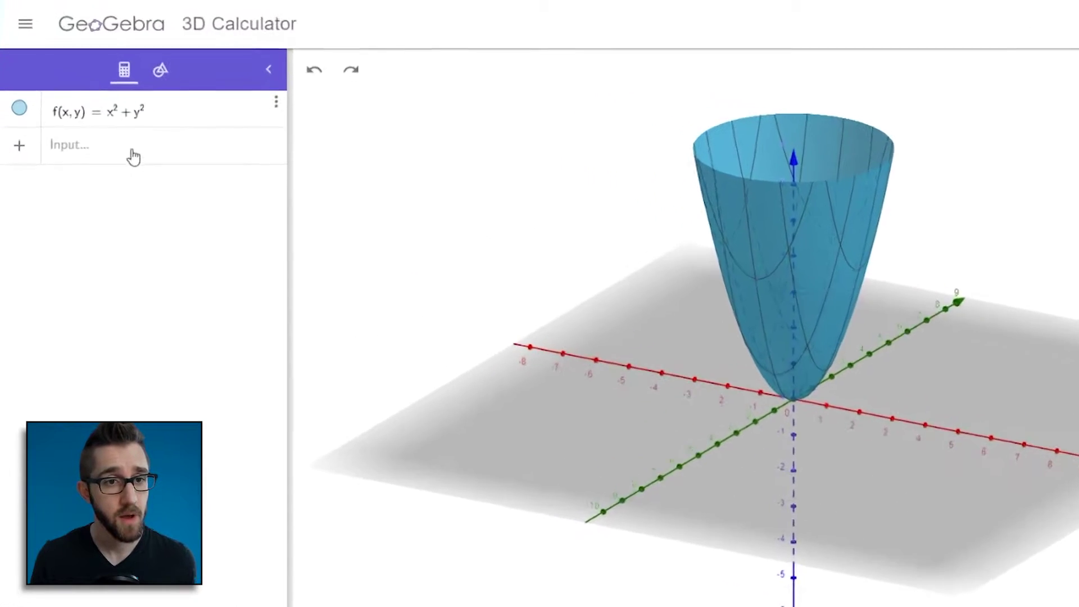
pyautogui.click(105, 118)
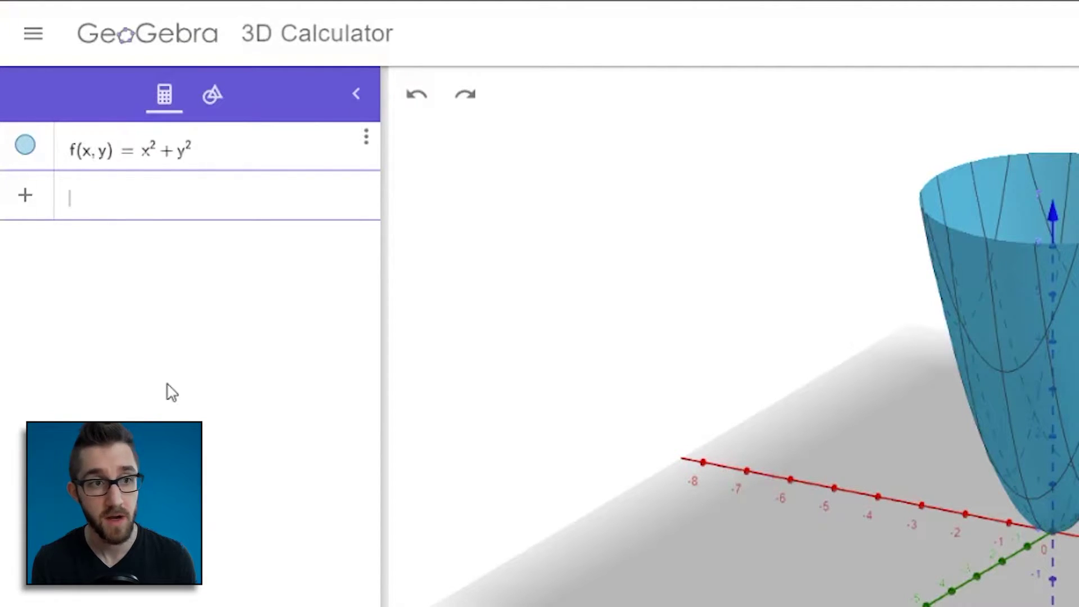
# Graph the surface a(x,y) = sin(xy) alongside the paraboloid.
pyautogui.write('sin(xy)')
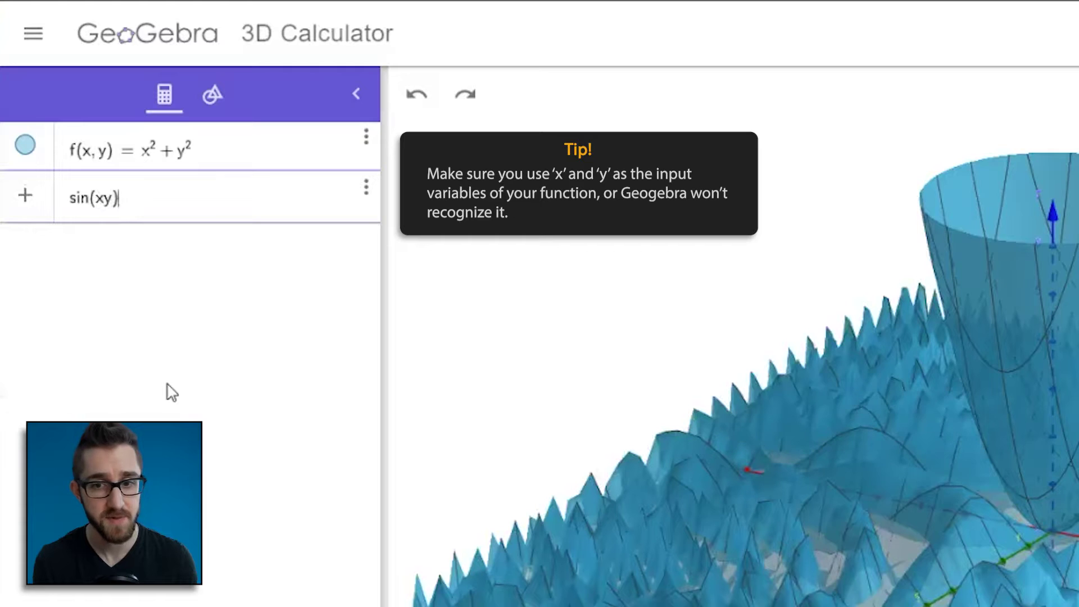
pyautogui.press('Return')
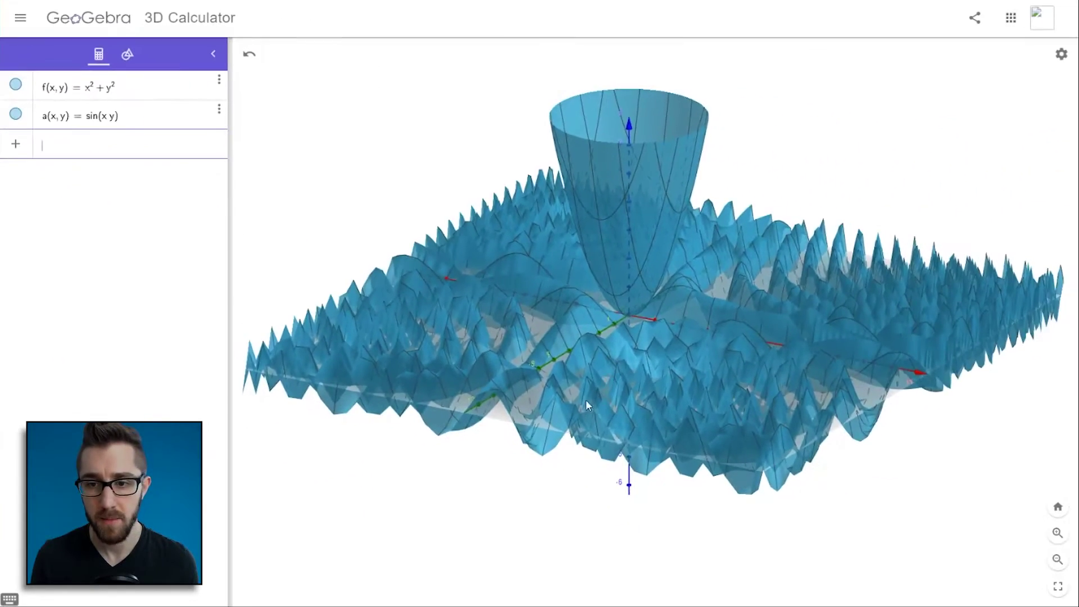
pyautogui.moveTo(713, 489)
pyautogui.mouseDown()
pyautogui.moveTo(736, 496)
pyautogui.moveTo(719, 506)
pyautogui.mouseUp()
pyautogui.moveTo(591, 412); pyautogui.dragTo(573, 413)
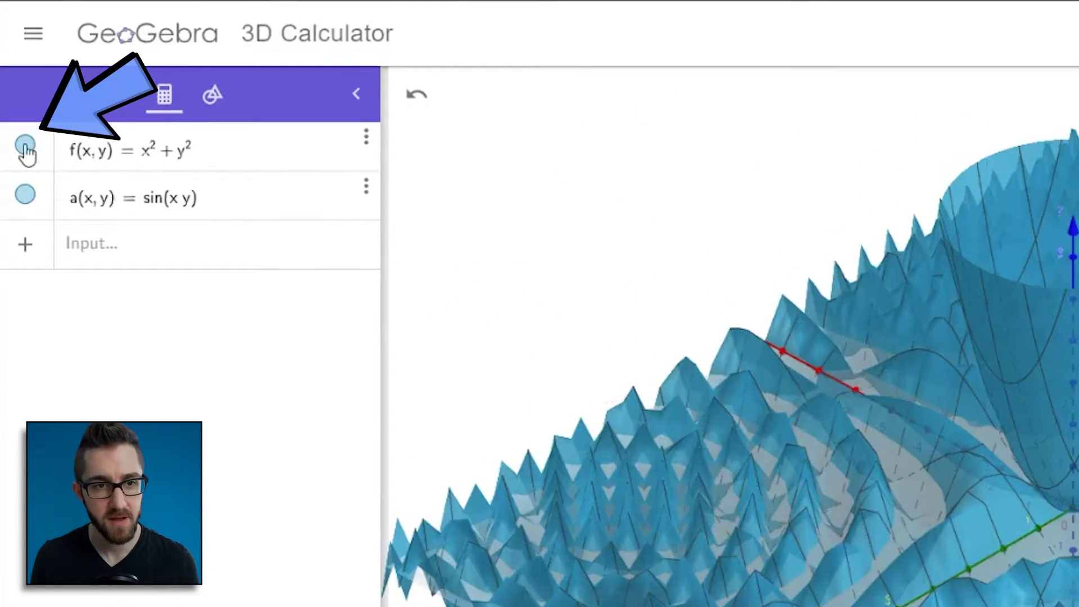
# Hide the paraboloid f and view the sine surface from several angles and zoom levels.
pyautogui.click(25, 148)
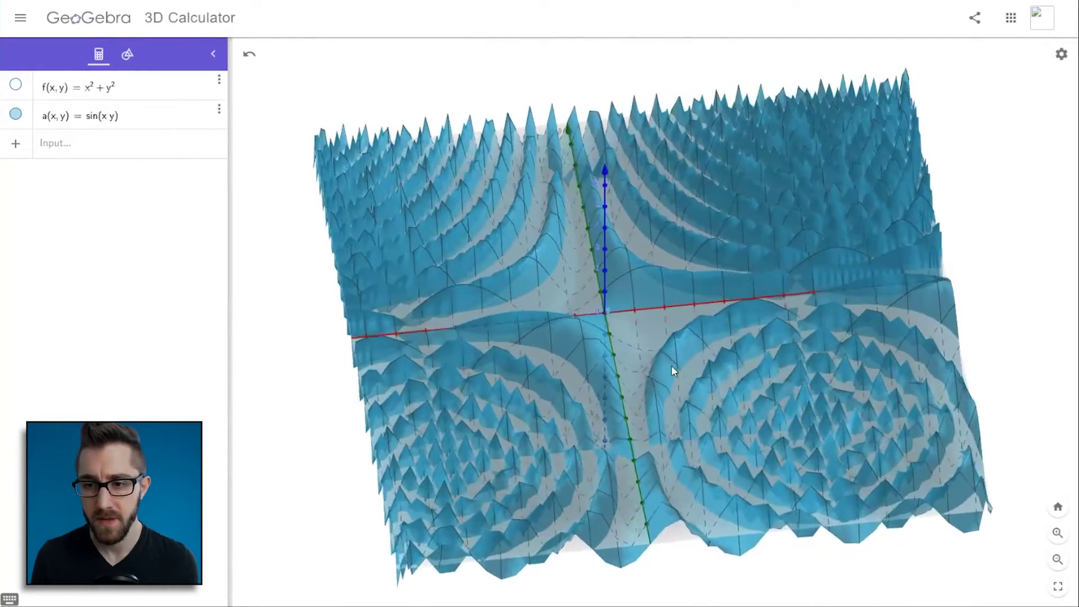
pyautogui.moveTo(671, 365); pyautogui.dragTo(448, 308)
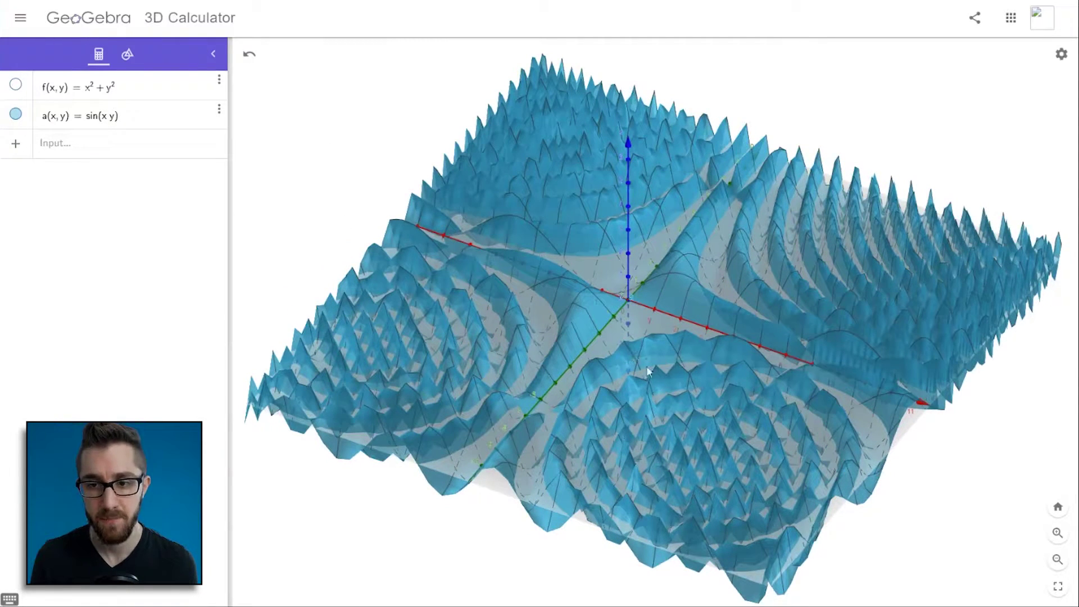
pyautogui.moveTo(741, 374); pyautogui.dragTo(596, 283)
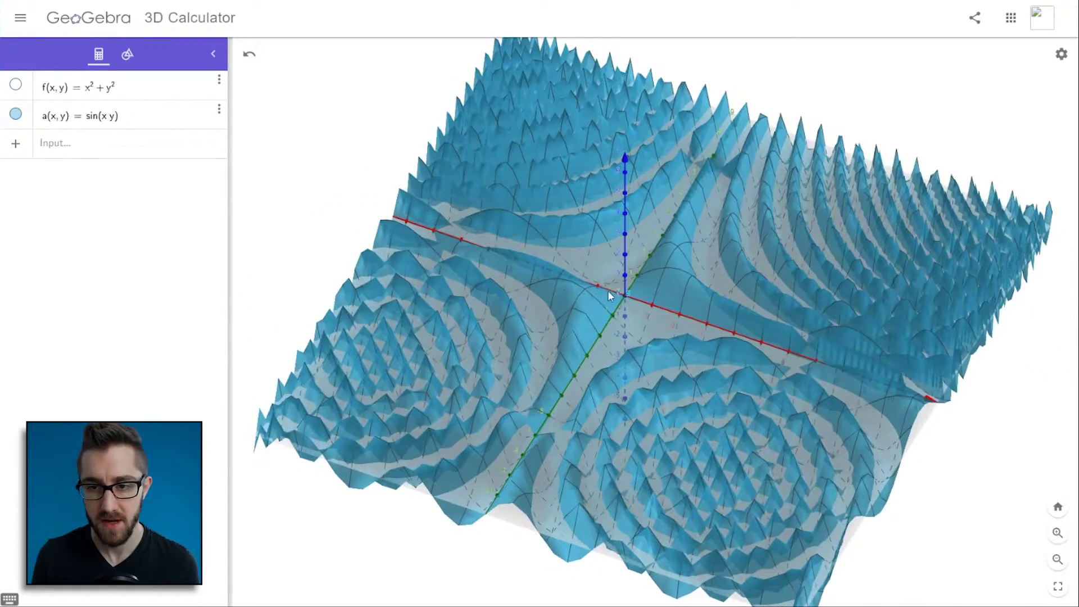
pyautogui.scroll(8, 613, 295)
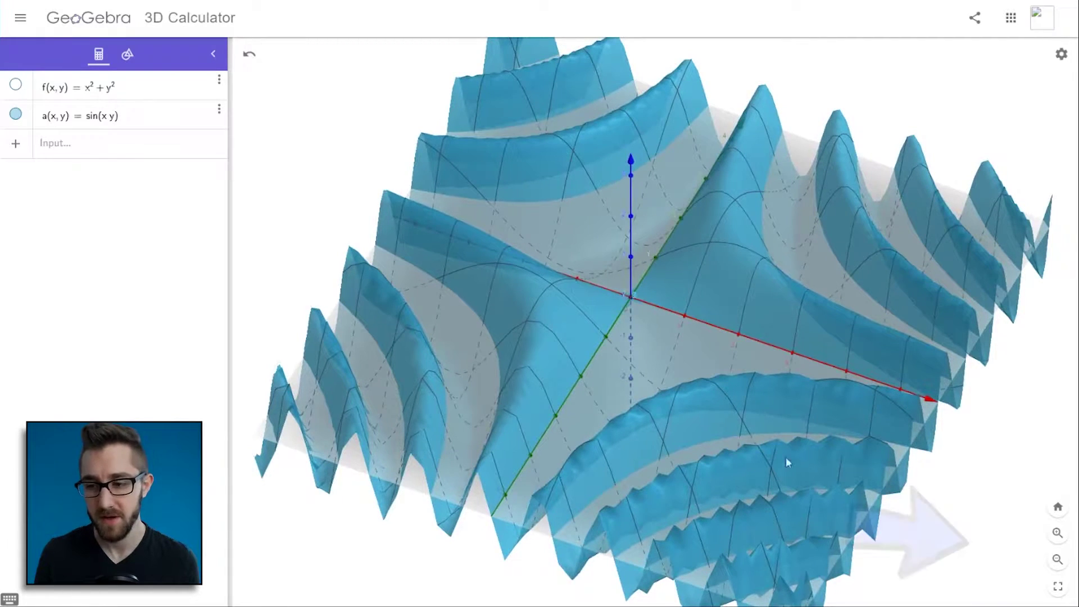
pyautogui.click(1058, 558)
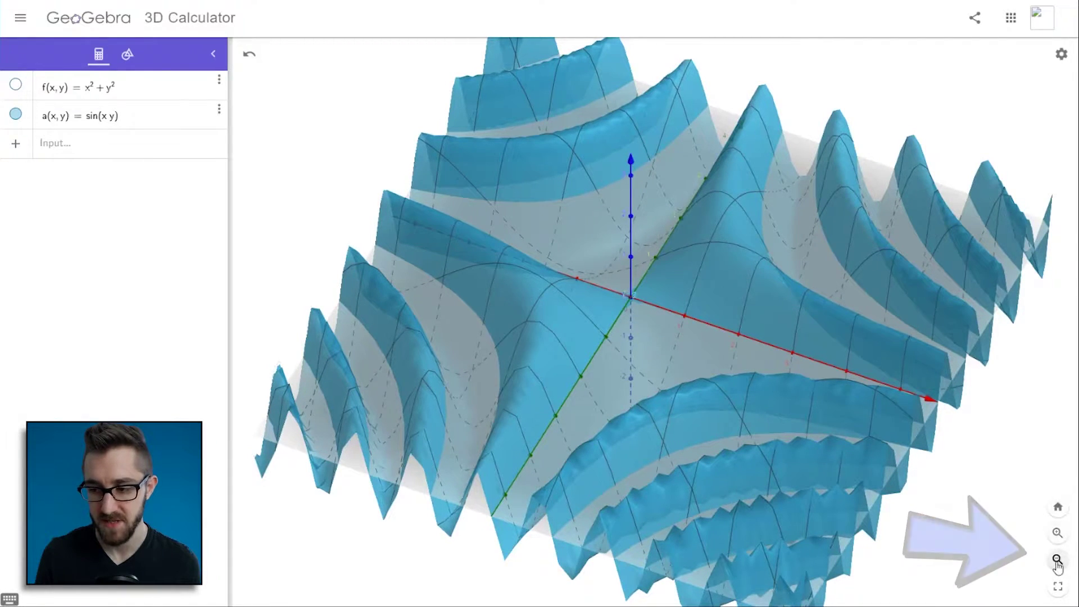
pyautogui.click(1057, 534)
pyautogui.moveTo(597, 329); pyautogui.dragTo(780, 495)
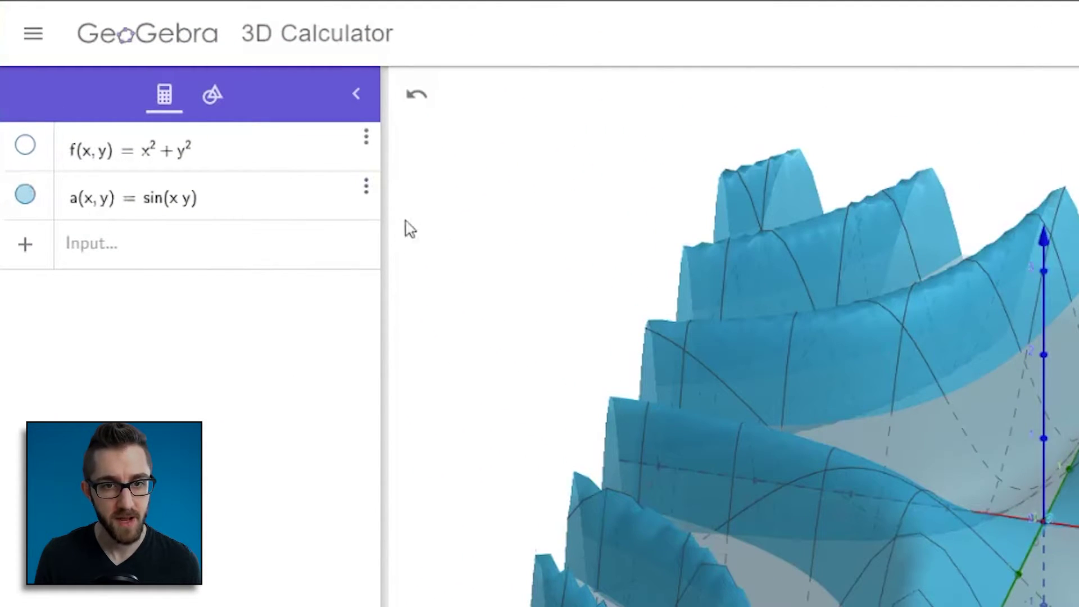
# Set surface a's Level of Detail to Quality in its Style settings.
pyautogui.click(366, 190)
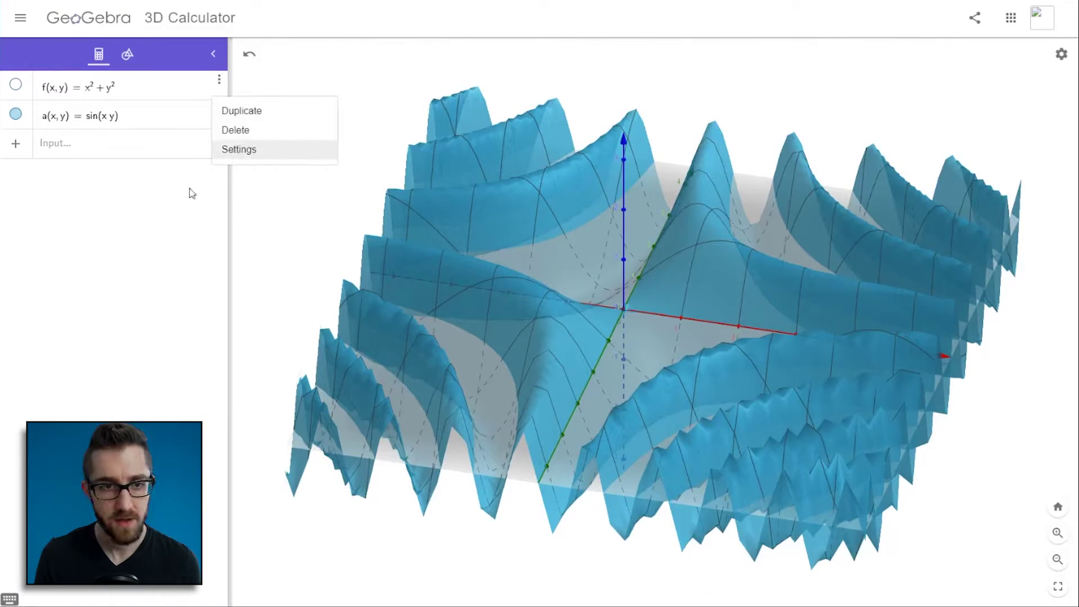
pyautogui.click(239, 149)
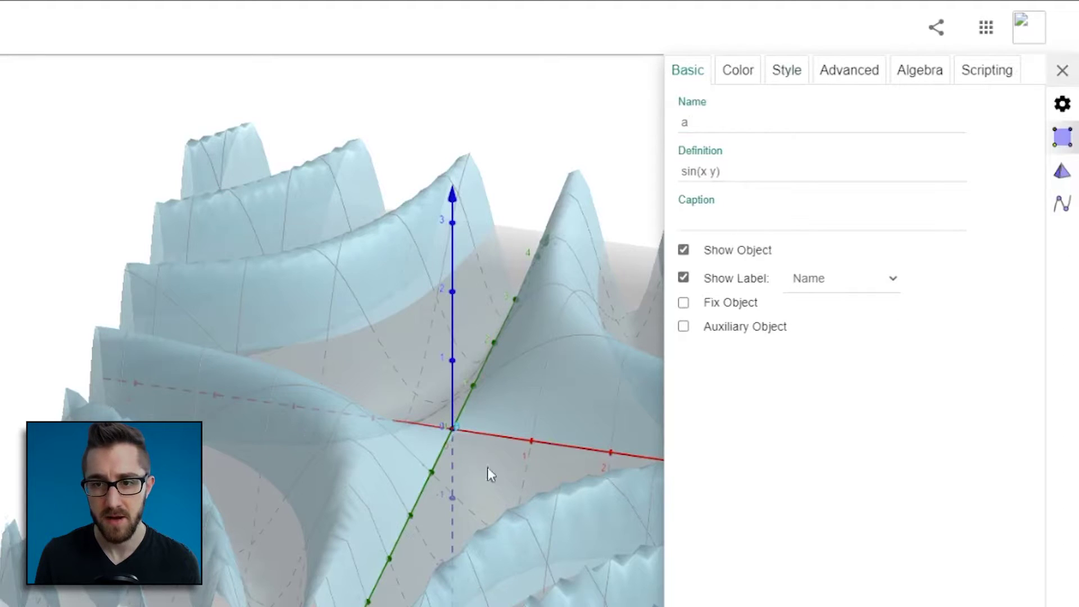
pyautogui.click(739, 70)
pyautogui.click(785, 78)
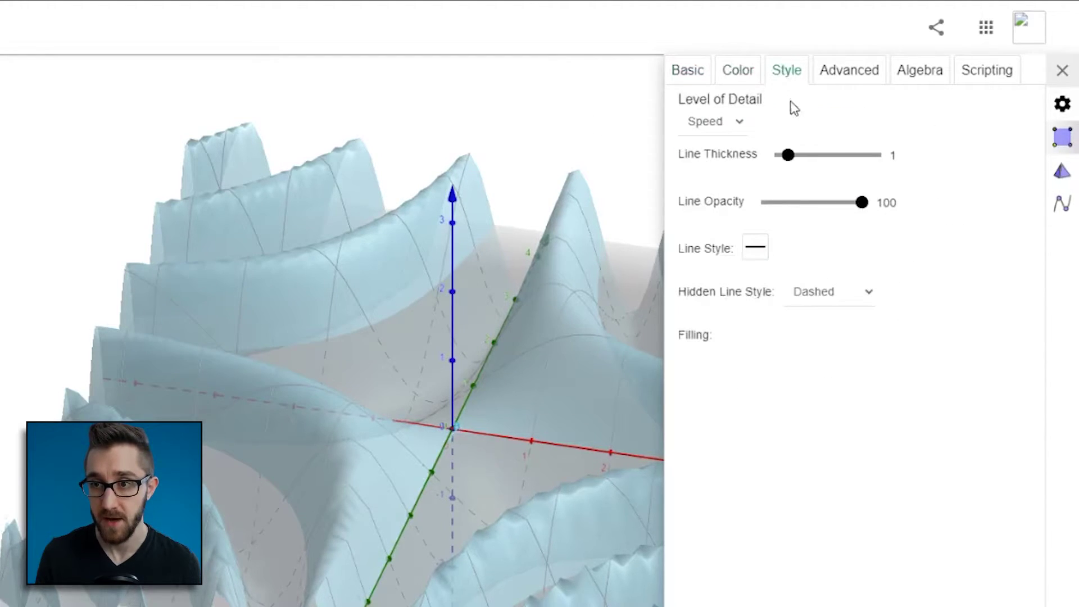
pyautogui.click(730, 123)
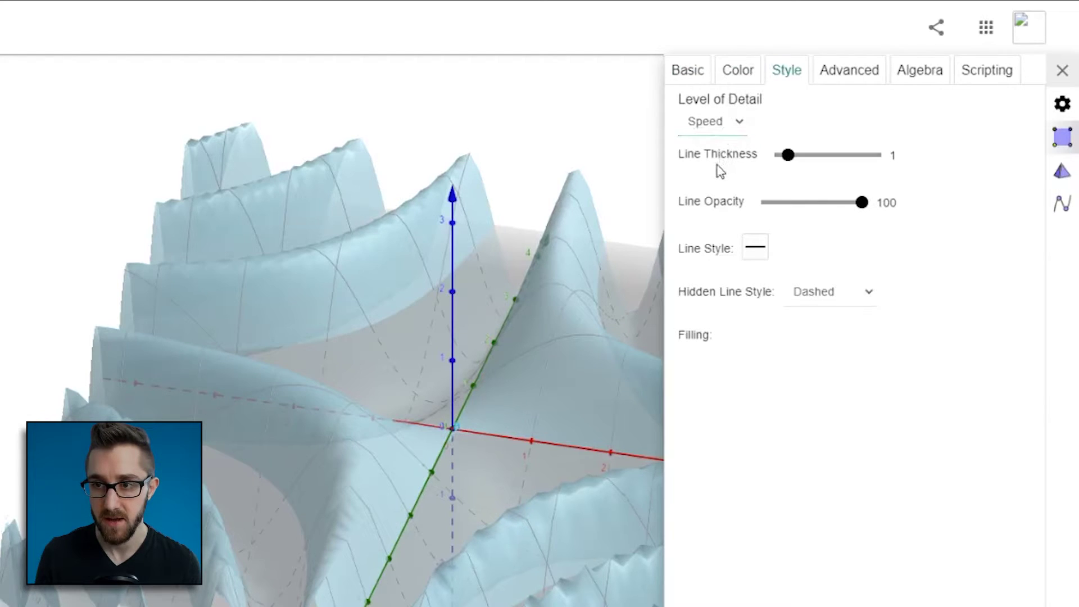
pyautogui.click(715, 169)
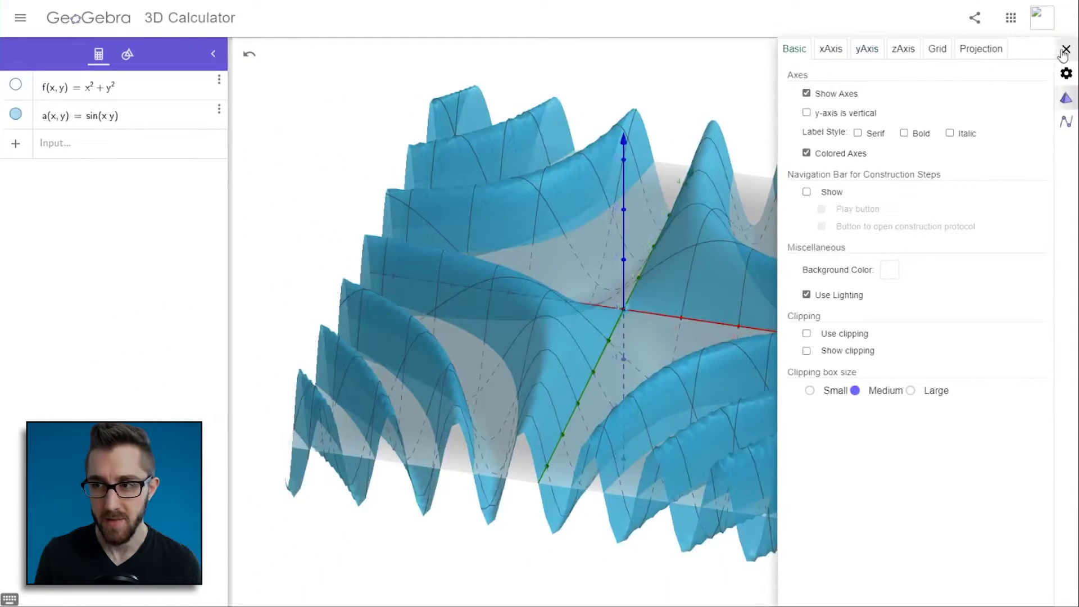
pyautogui.click(1059, 54)
pyautogui.moveTo(904, 225); pyautogui.dragTo(547, 309)
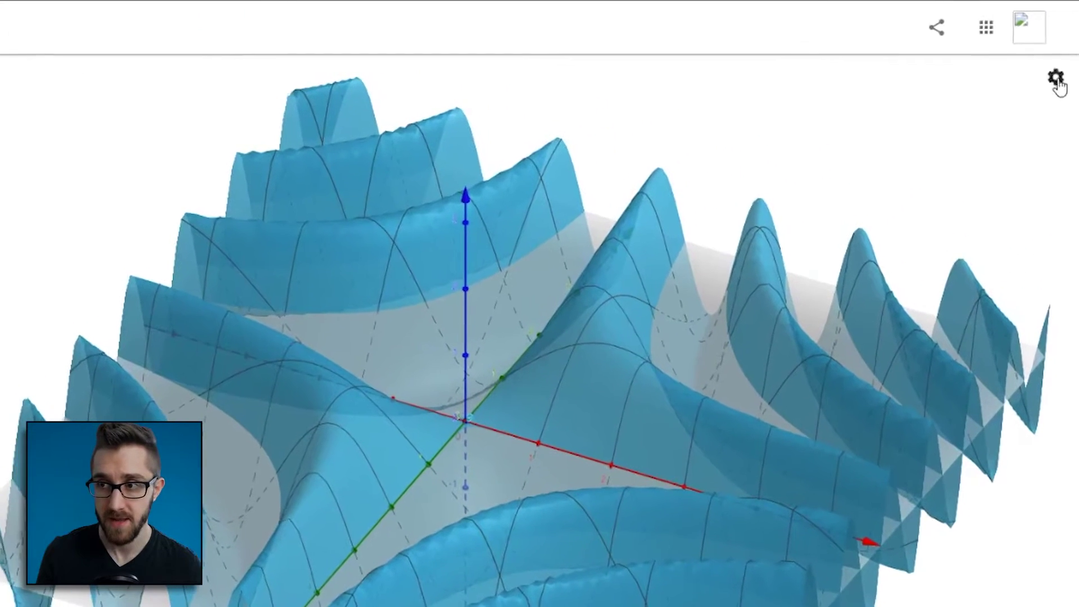
# Turn off the xy-plane in the 3D view settings and orbit around the surface.
pyautogui.click(1057, 80)
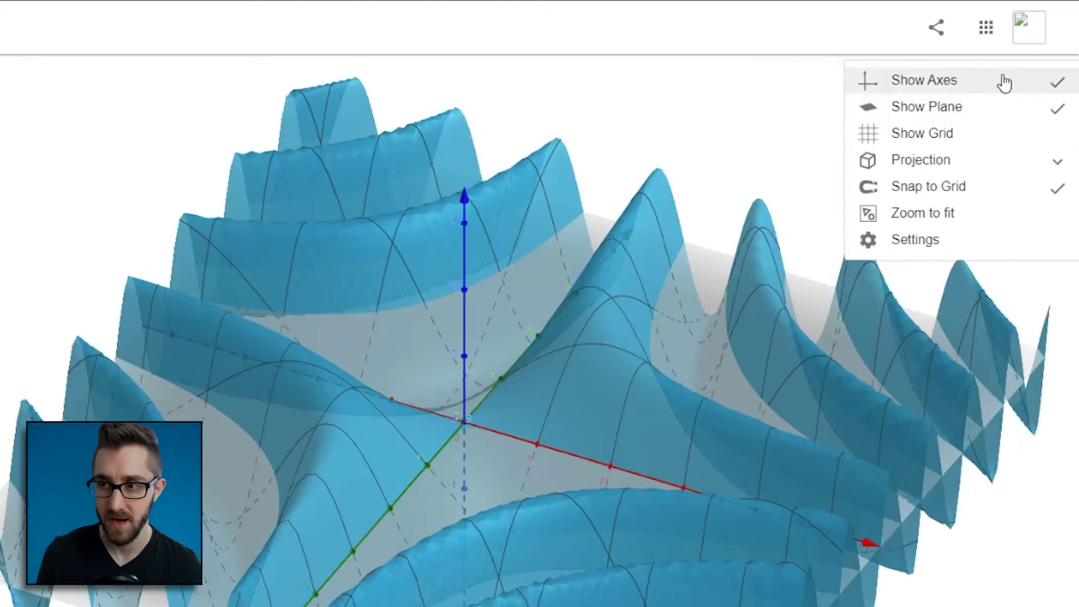
pyautogui.click(934, 108)
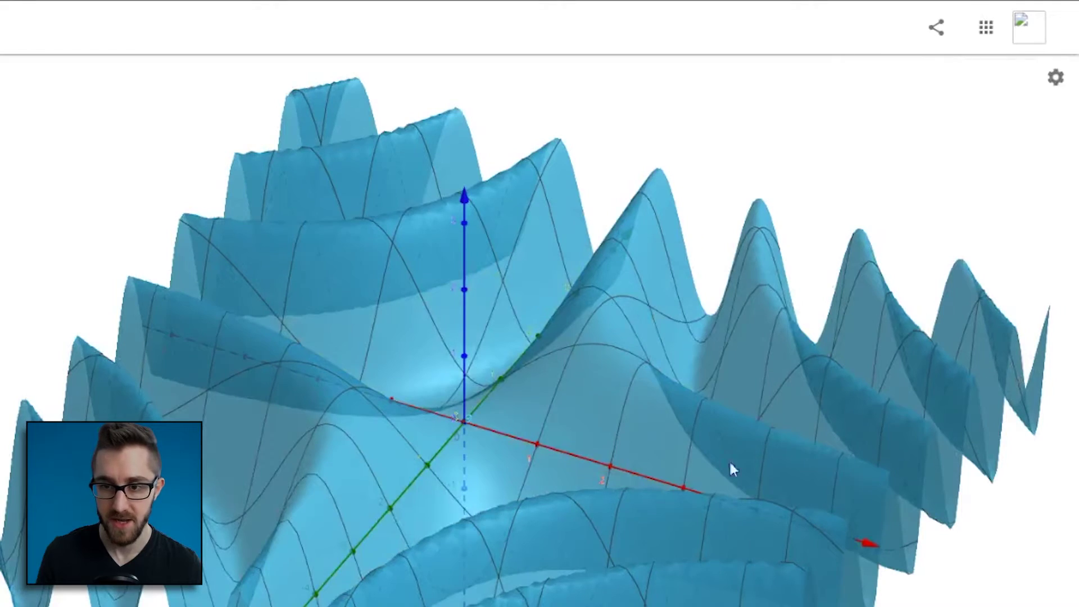
pyautogui.moveTo(524, 542); pyautogui.dragTo(580, 558)
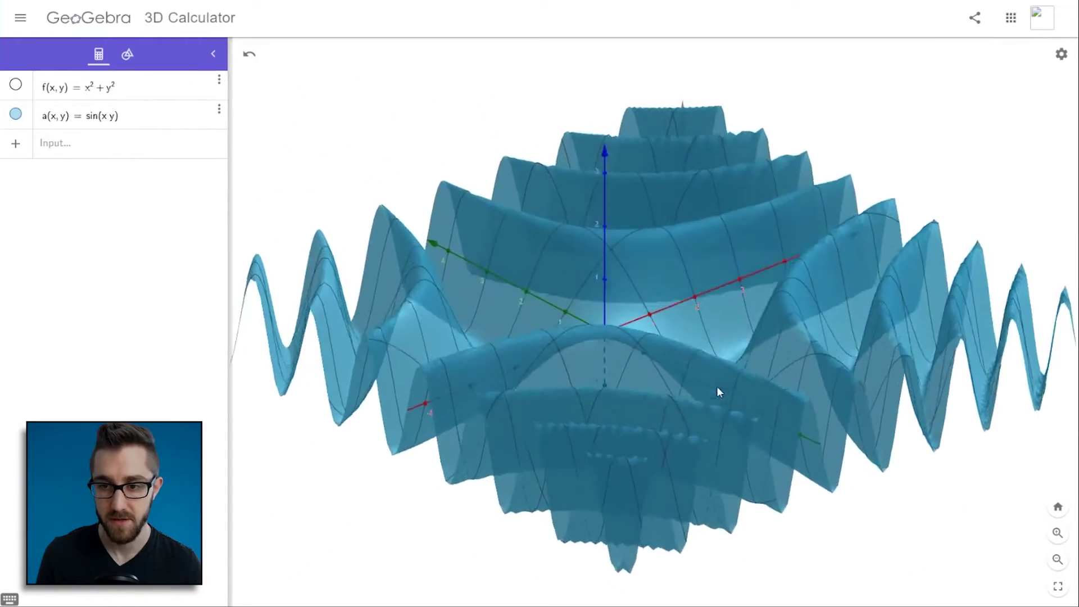
pyautogui.moveTo(720, 396); pyautogui.dragTo(652, 390)
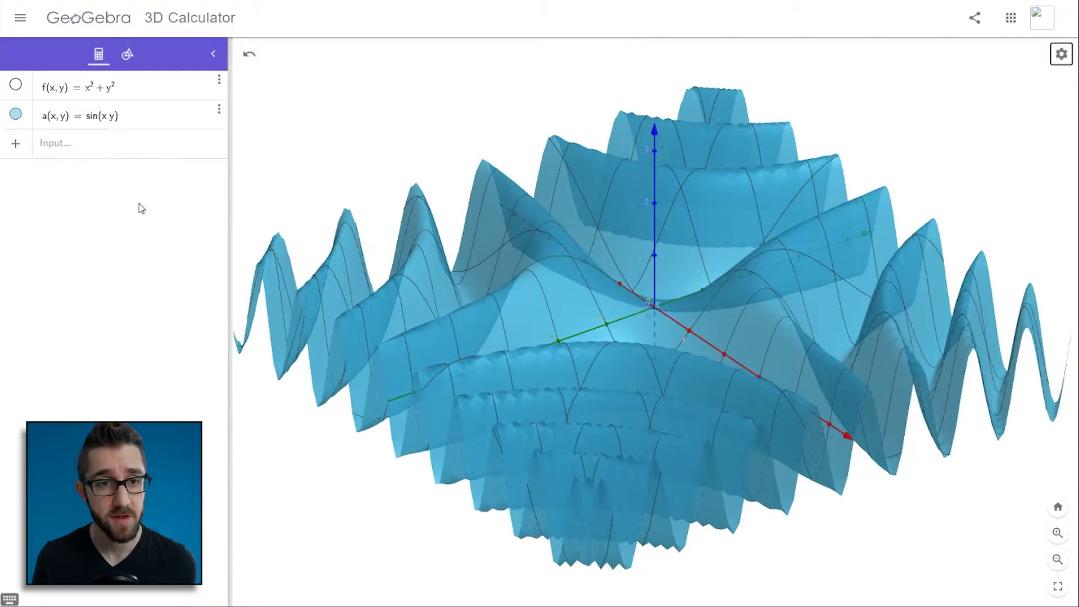
pyautogui.moveTo(539, 335); pyautogui.dragTo(565, 341)
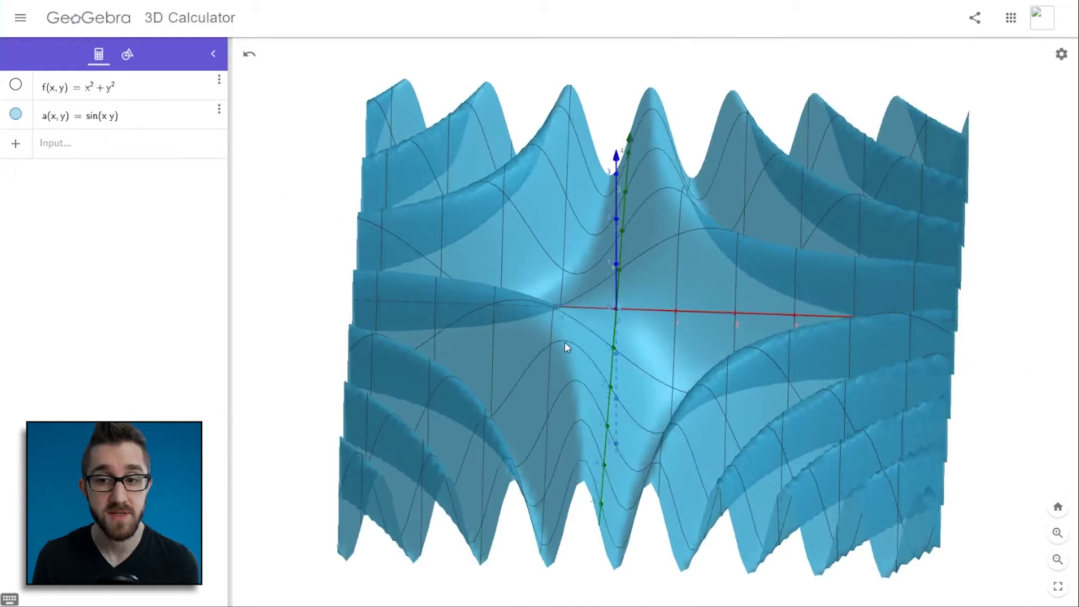
# Hide the sin(xy) surface and reset the 3D view to its standard orientation.
pyautogui.click(16, 116)
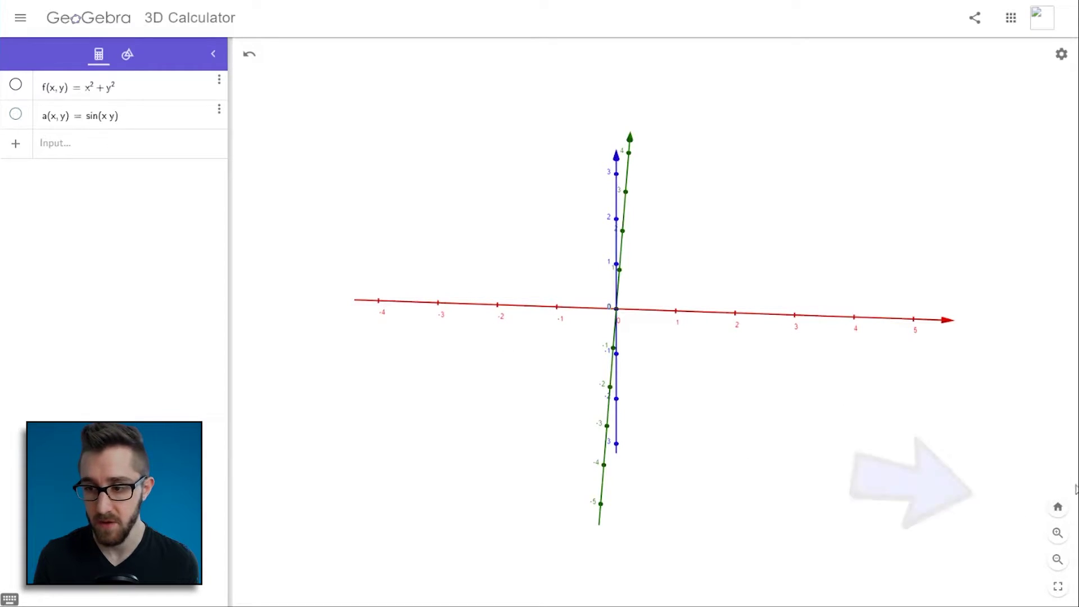
pyautogui.click(1057, 508)
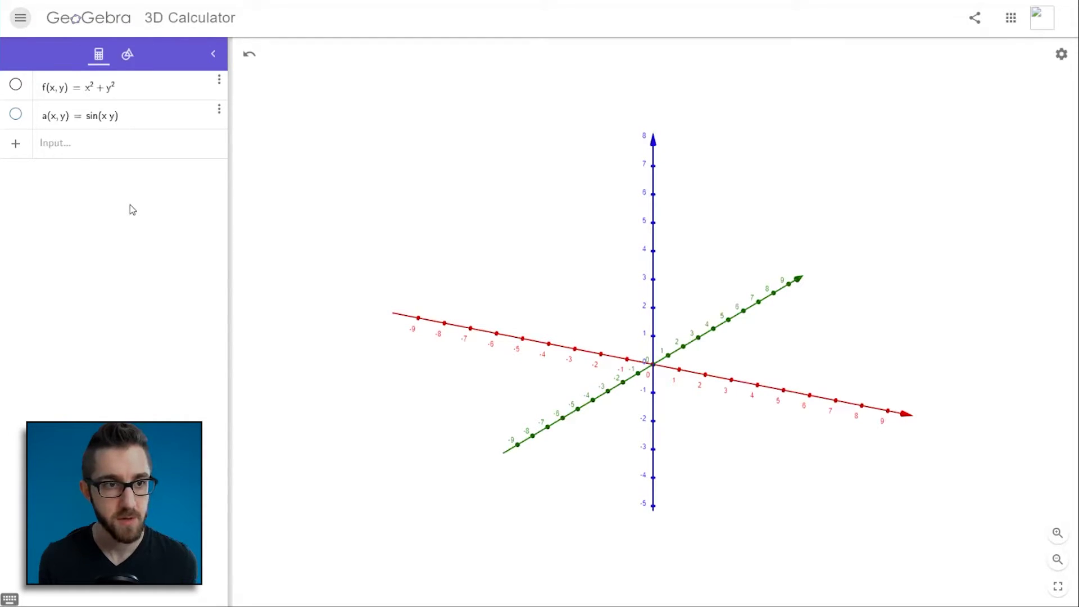
pyautogui.click(101, 150)
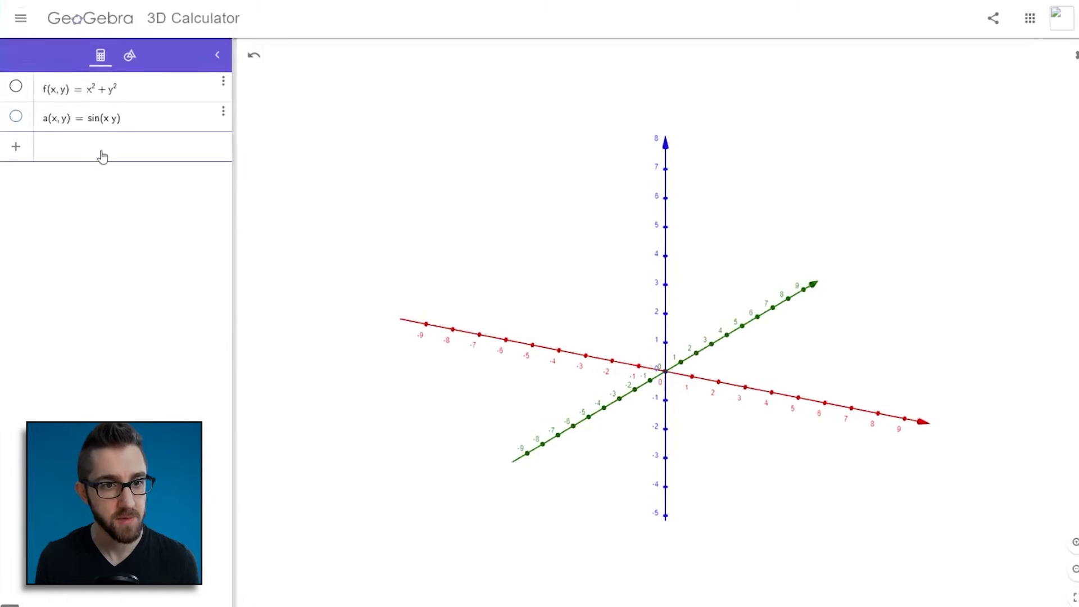
# Enter the sphere x²+y²+z²=6 as eq1, then zoom in and orbit around it.
pyautogui.write('x')
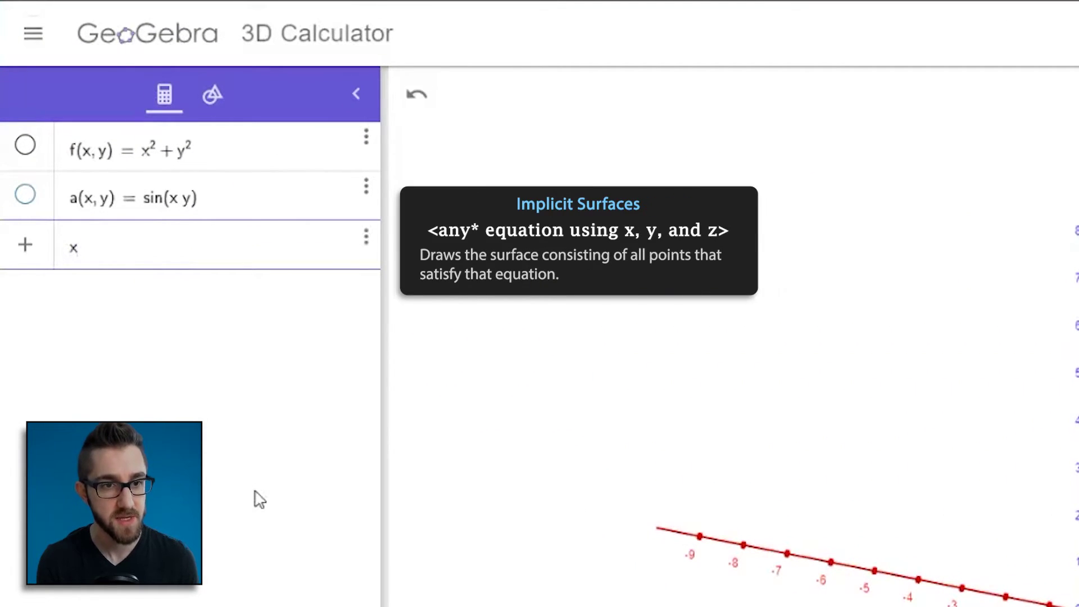
pyautogui.write('^2')
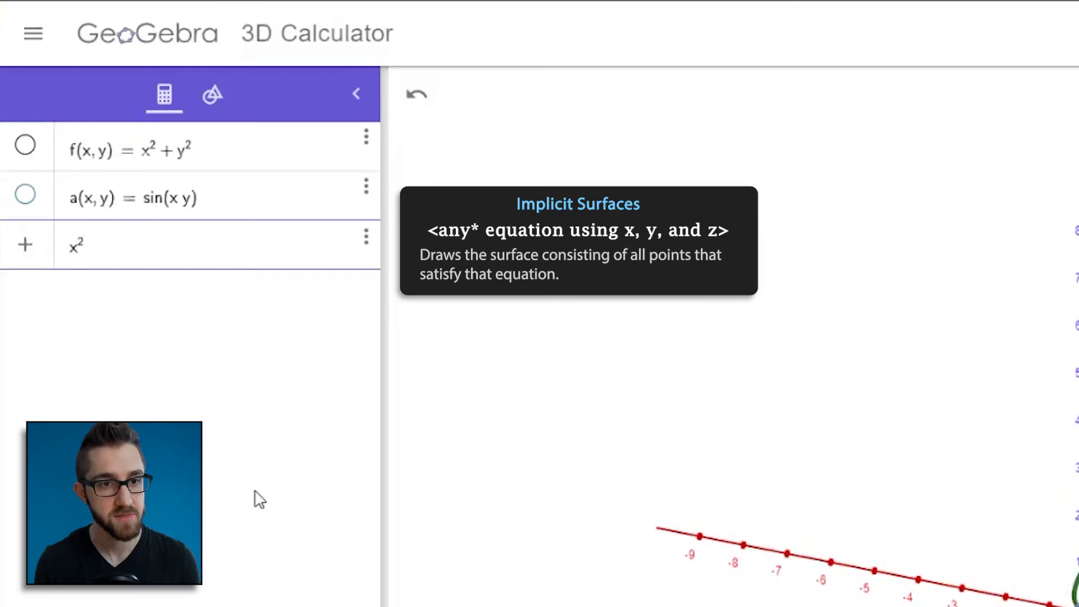
pyautogui.write('+y^2')
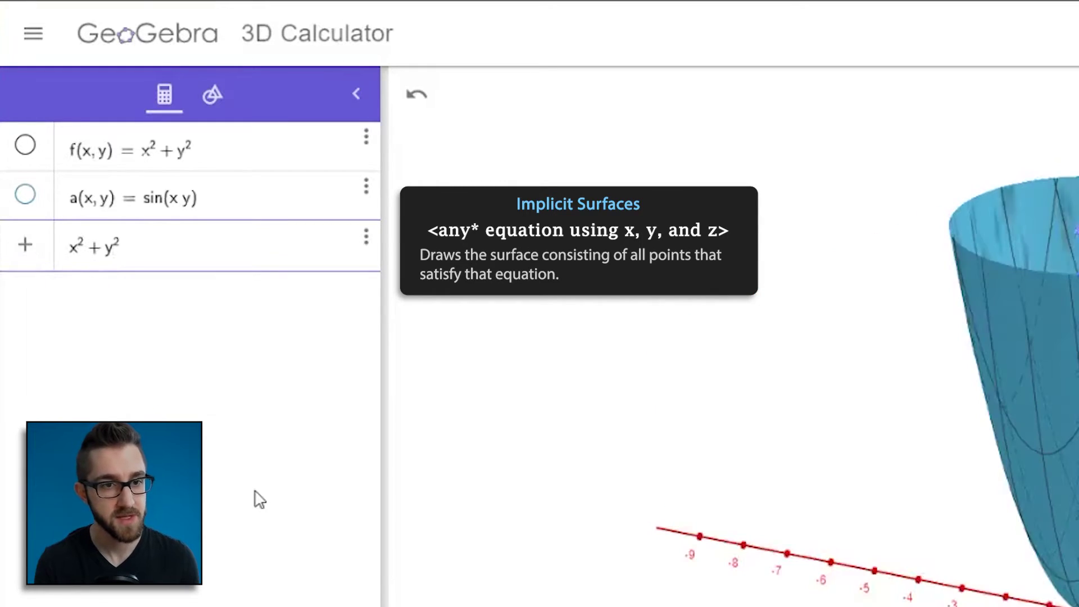
pyautogui.write('-z')
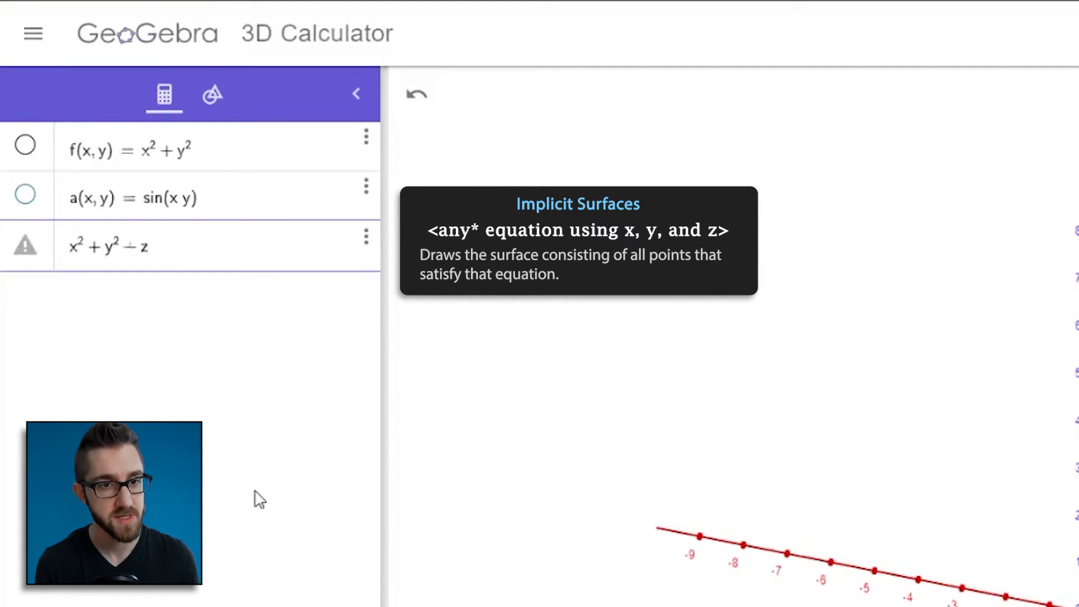
pyautogui.write('^2=6')
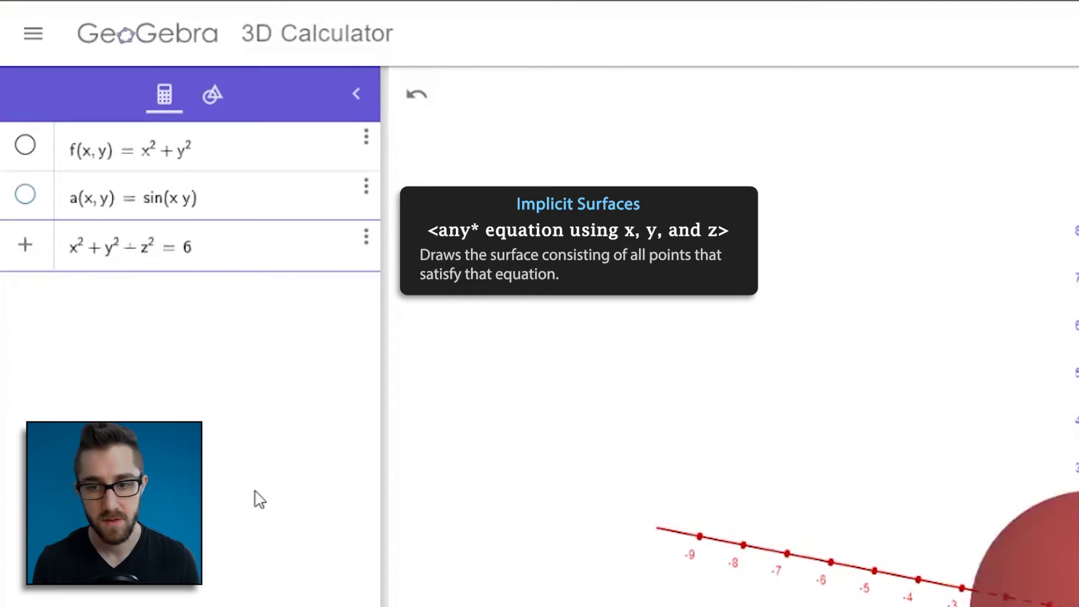
pyautogui.press('Return')
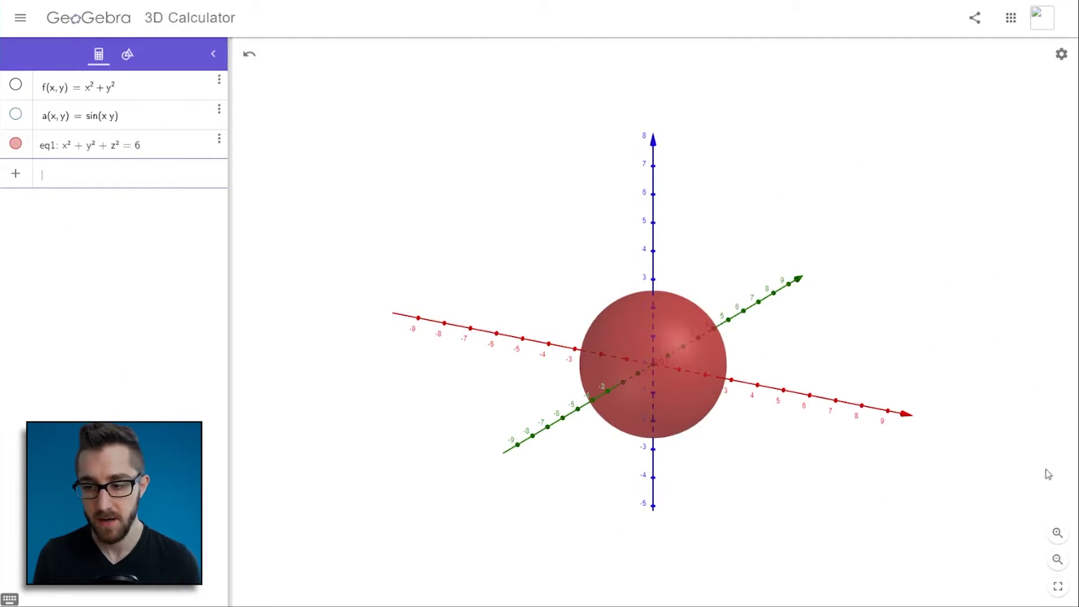
pyautogui.scroll(5, 656, 367)
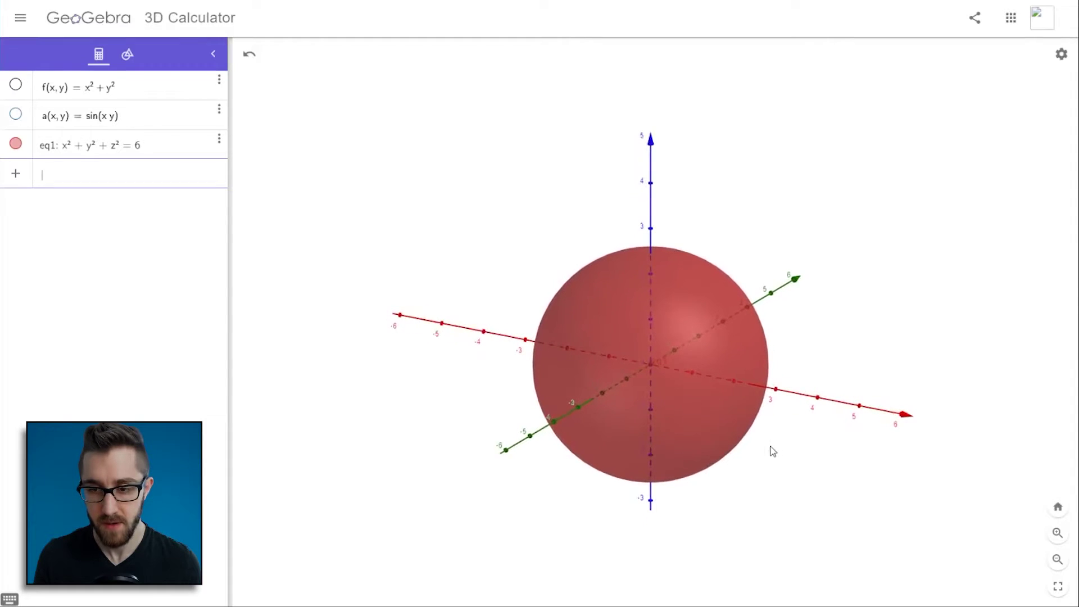
pyautogui.moveTo(773, 451); pyautogui.dragTo(698, 448)
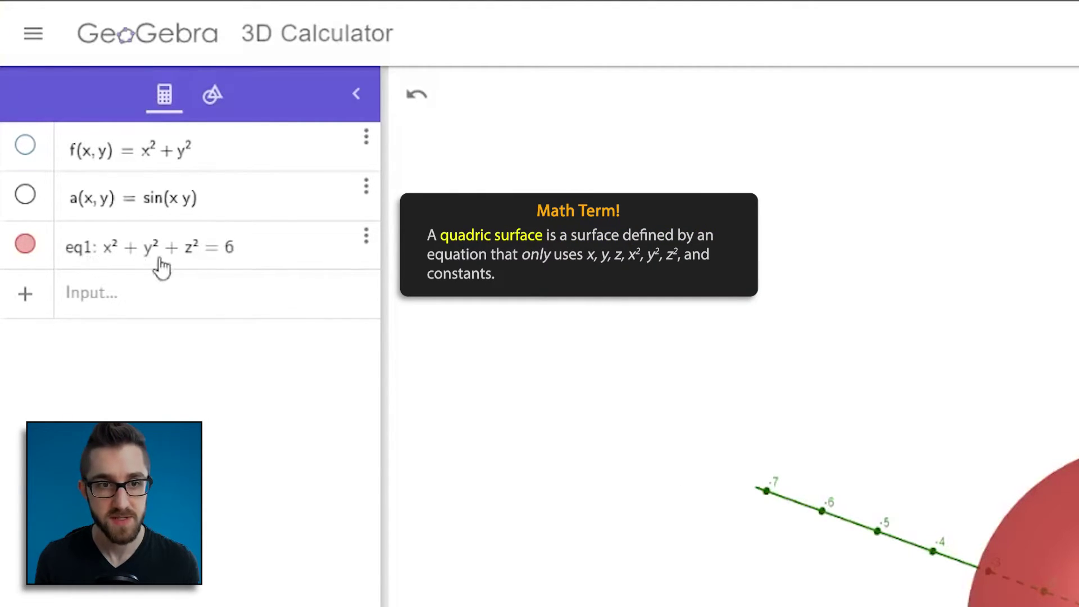
pyautogui.click(154, 308)
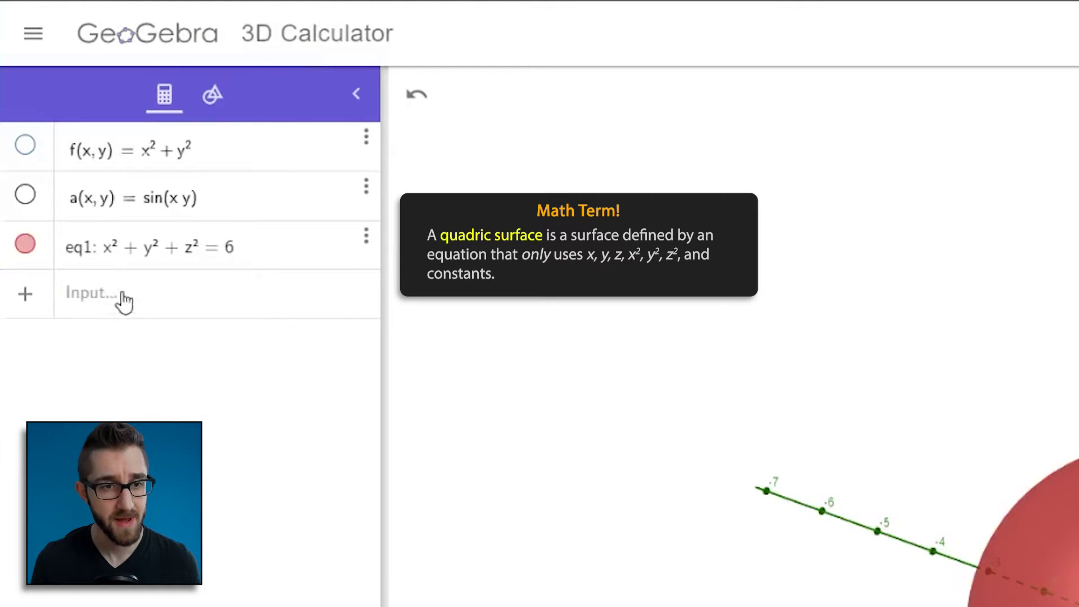
pyautogui.click(124, 301)
pyautogui.write('x^3')
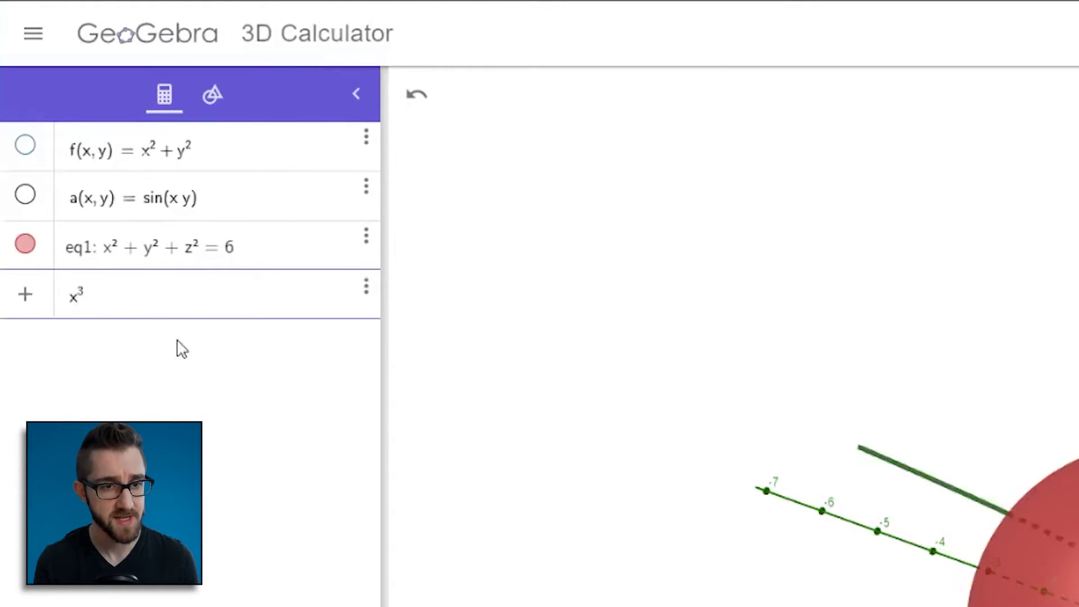
pyautogui.write('+y^2+')
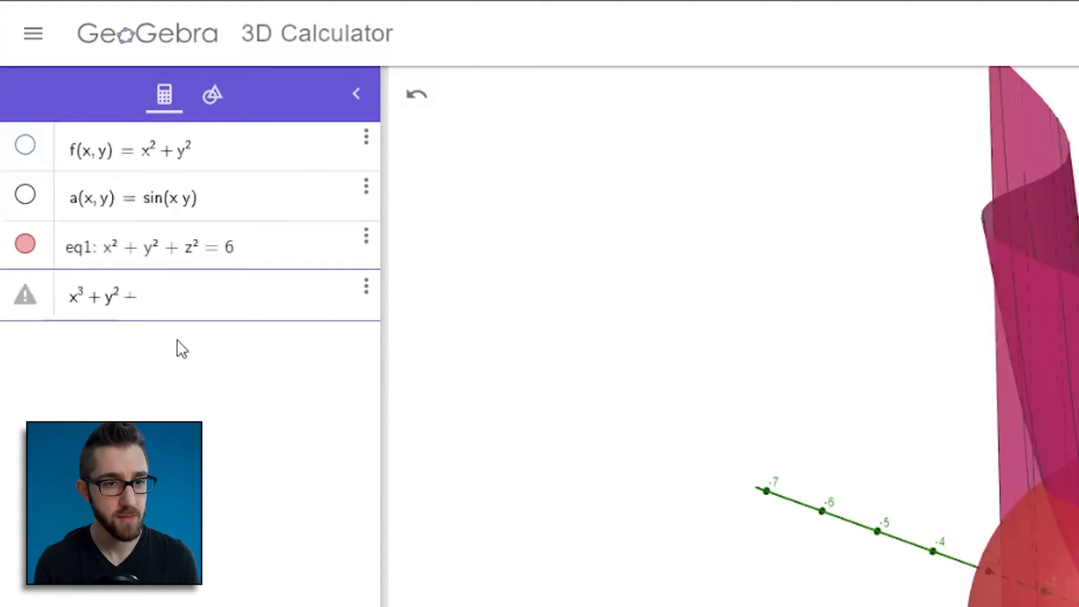
pyautogui.write('z^2=')
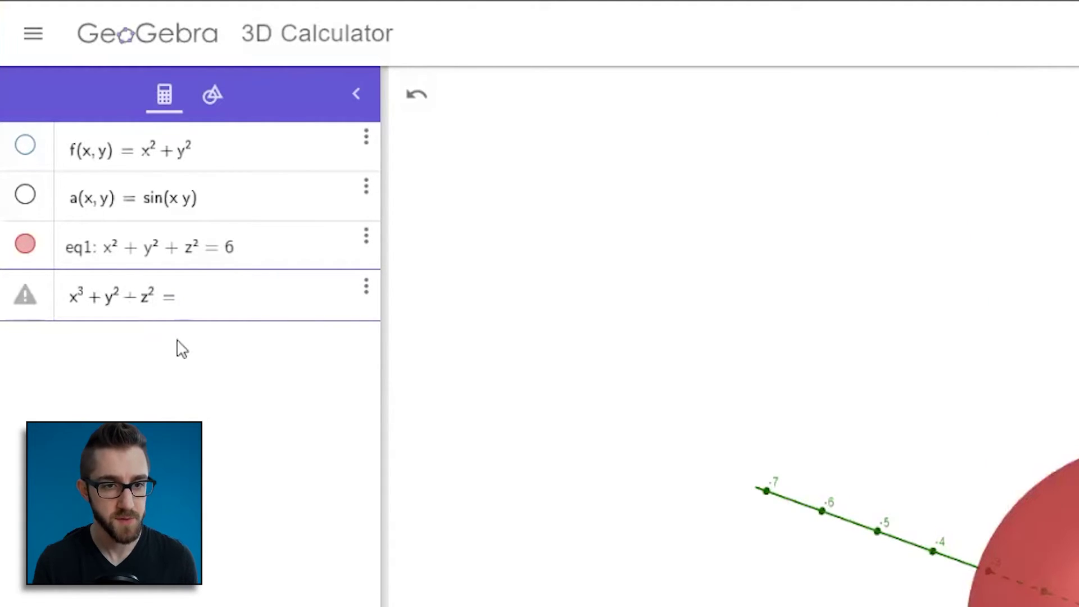
pyautogui.write('1')
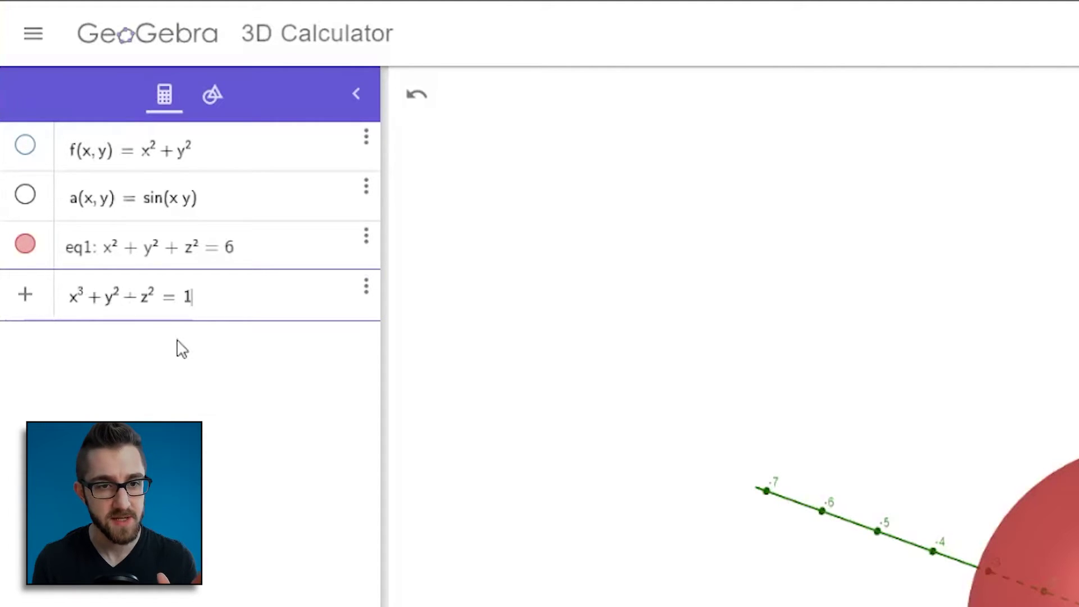
pyautogui.press('Return')
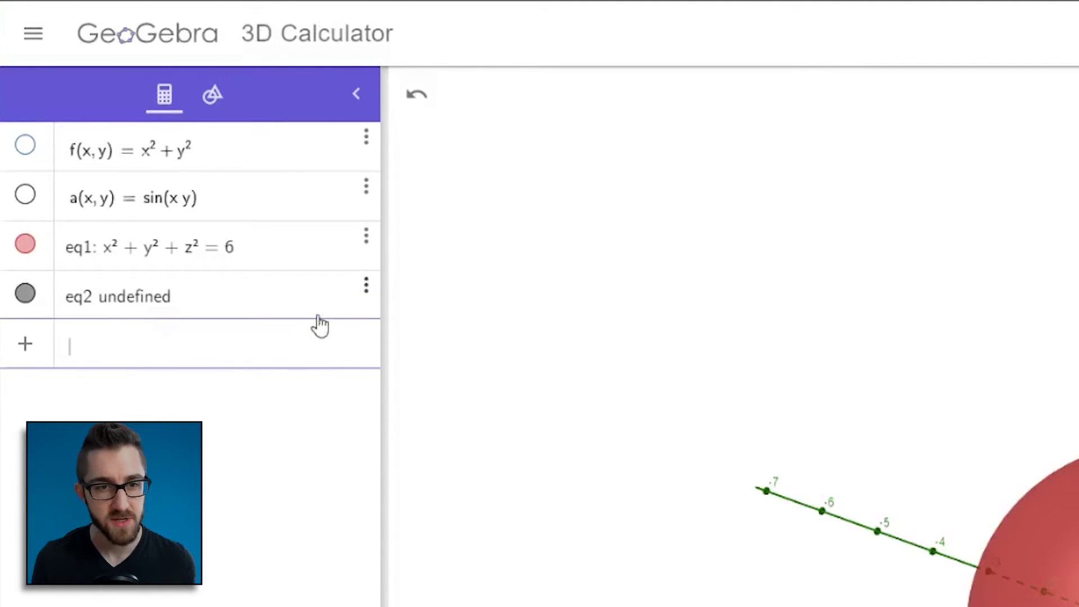
pyautogui.click(390, 308)
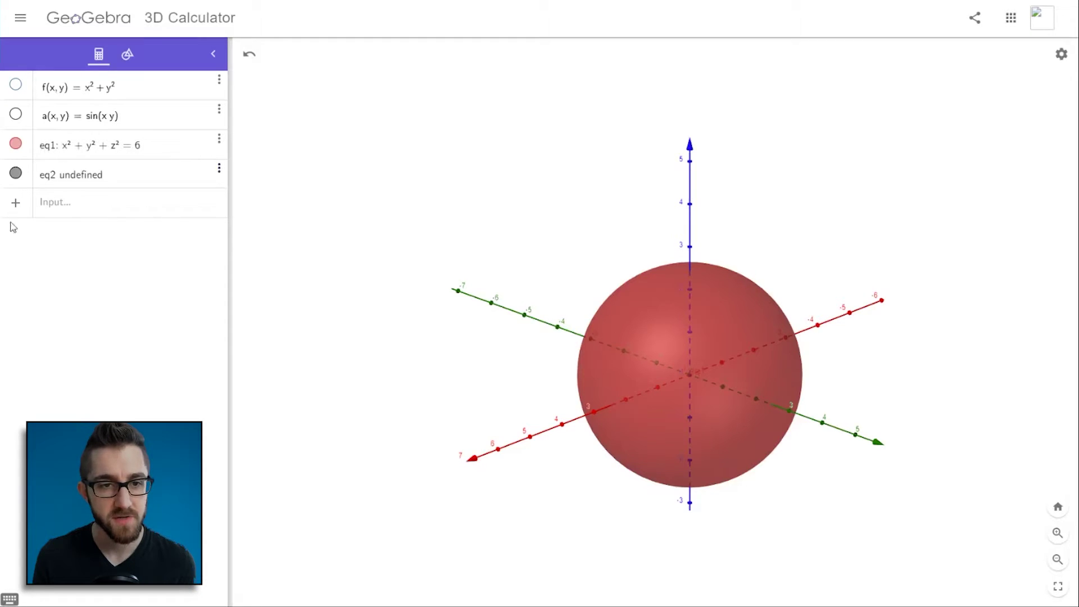
pyautogui.hotkey('ctrl', 'z')
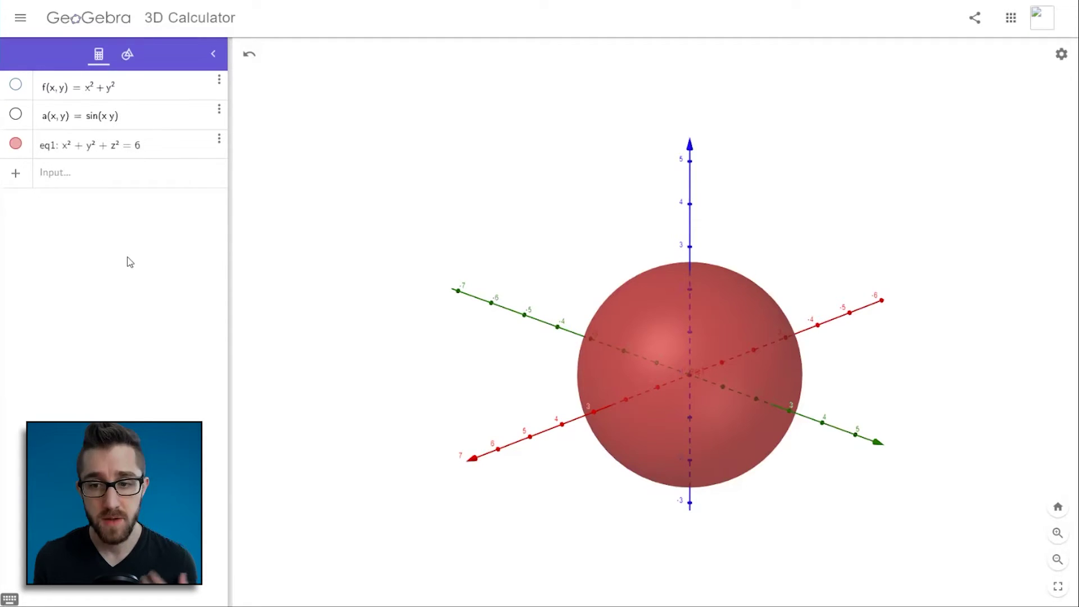
# Enter the plane x+y+z=1 as eq2 and orbit until it shows edge-on.
pyautogui.click(120, 181)
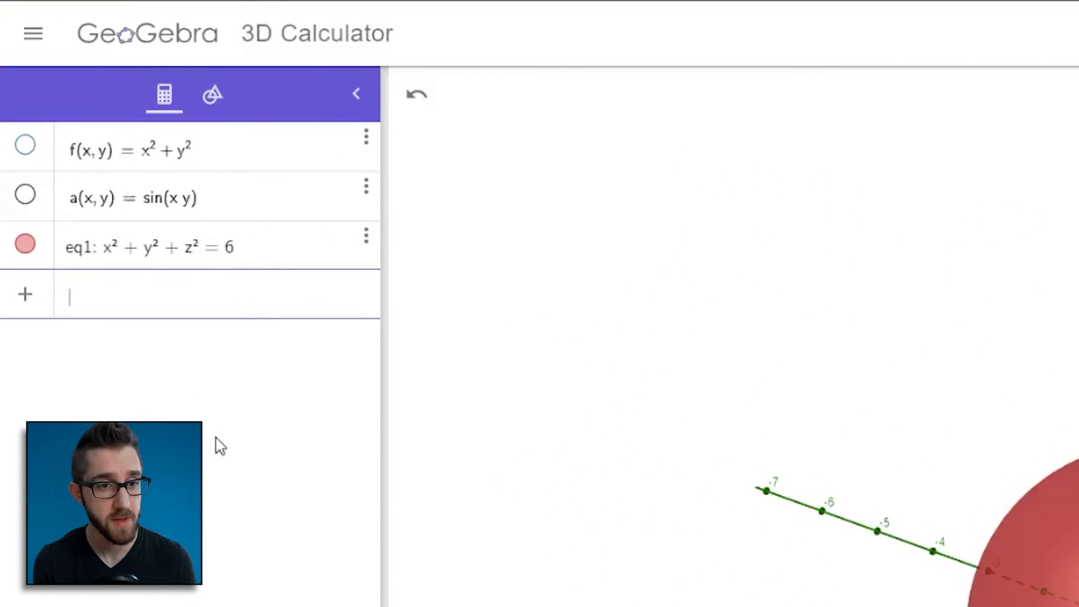
pyautogui.write('x+y+z+')
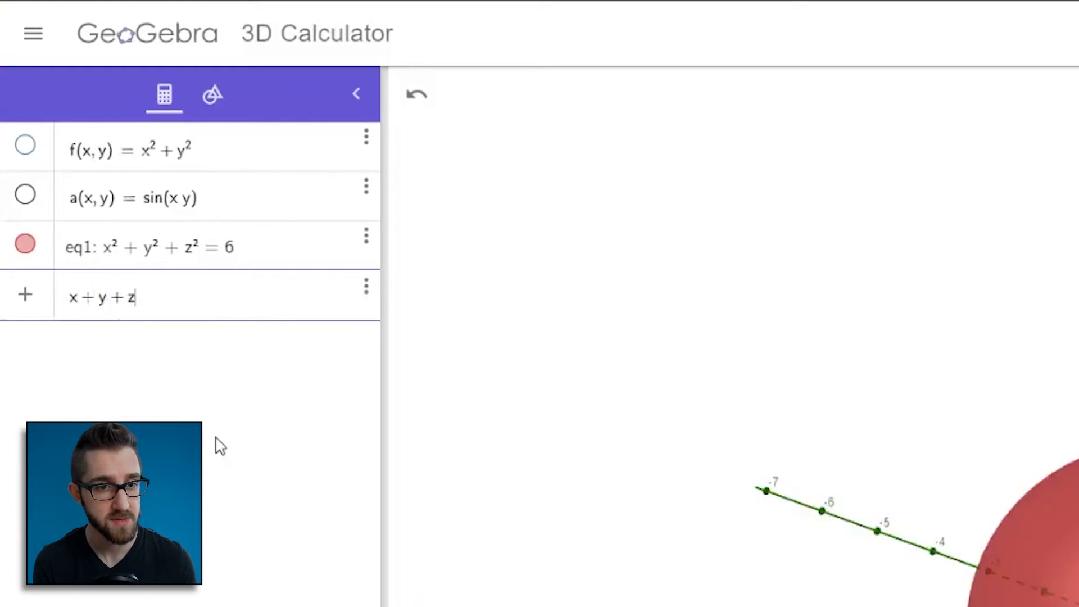
pyautogui.write('=')
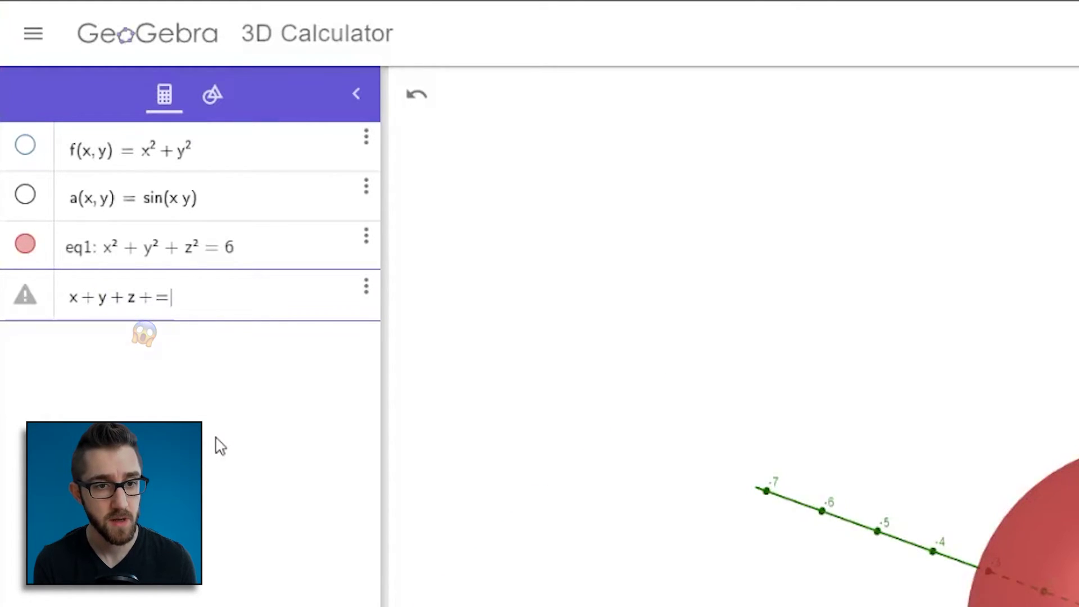
pyautogui.press('BackSpace')
pyautogui.press('BackSpace')
pyautogui.write('= ')
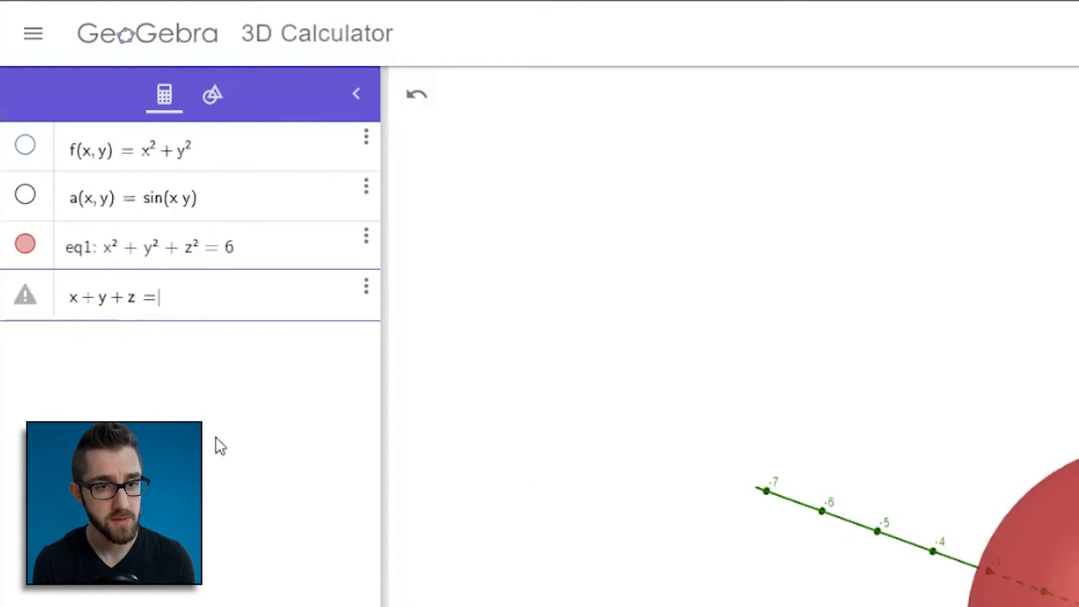
pyautogui.write('1')
pyautogui.press('Return')
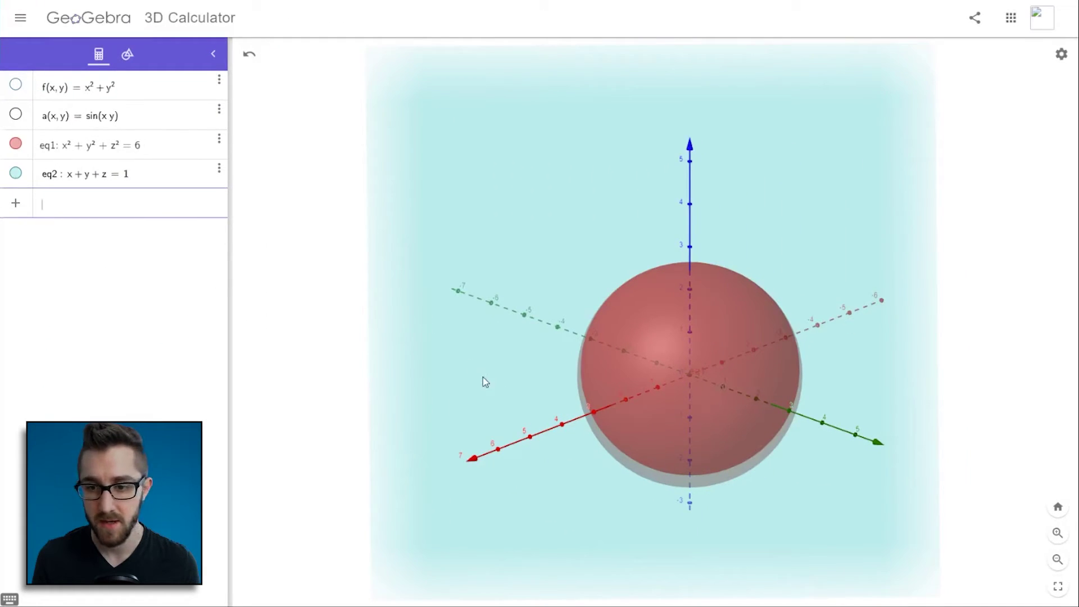
pyautogui.moveTo(477, 378)
pyautogui.mouseDown()
pyautogui.moveTo(535, 380)
pyautogui.moveTo(486, 376)
pyautogui.mouseUp()
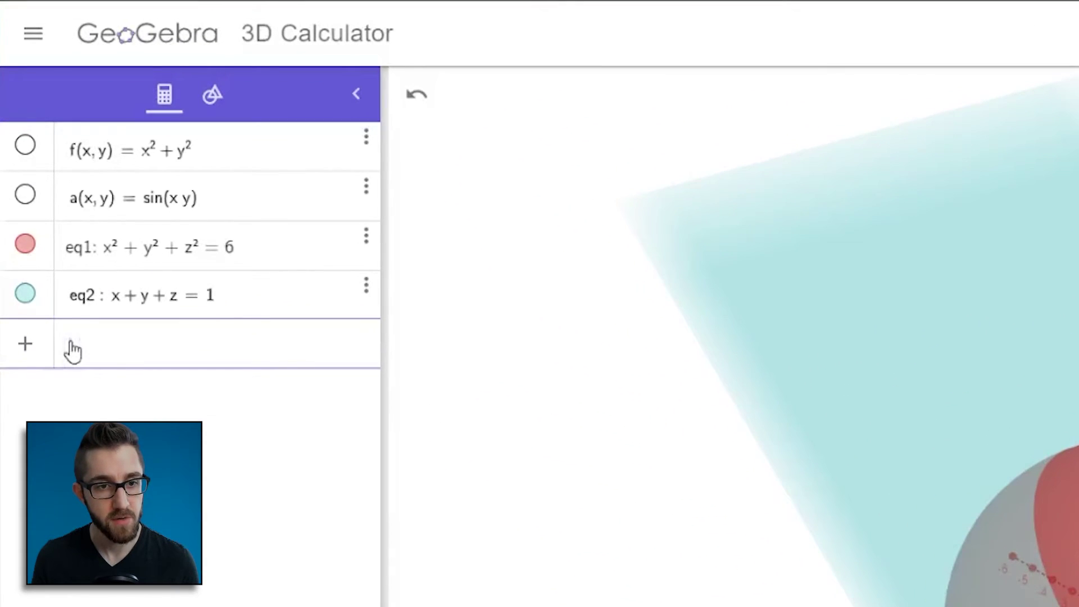
# Enter Intersect(x^2+y^2+z^2=6, x+y+z=1) to draw the blue intersection circle c.
pyautogui.click(45, 206)
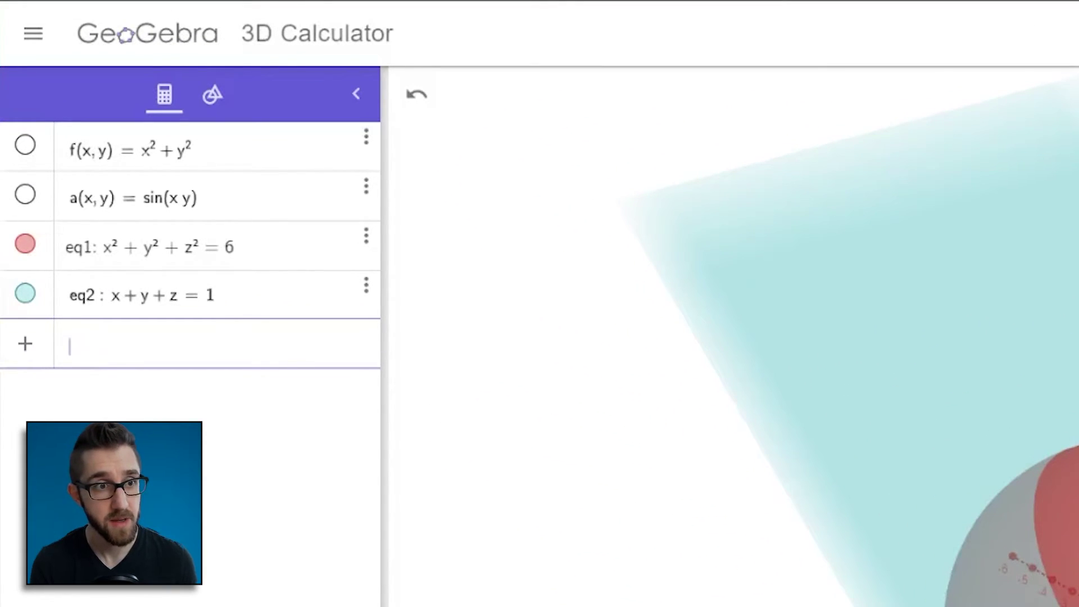
pyautogui.write('Intersect')
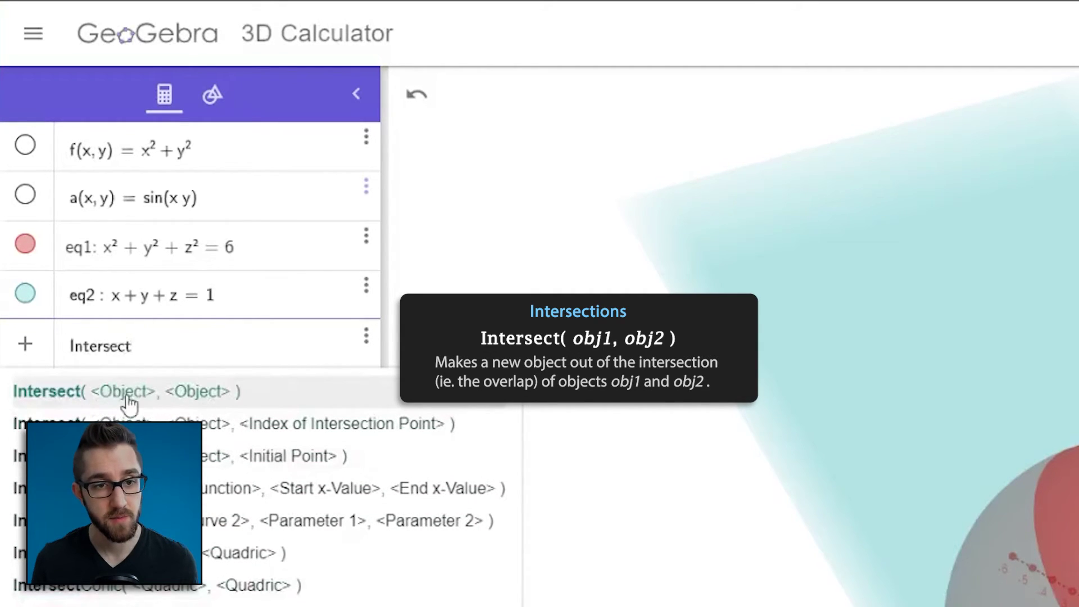
pyautogui.click(176, 351)
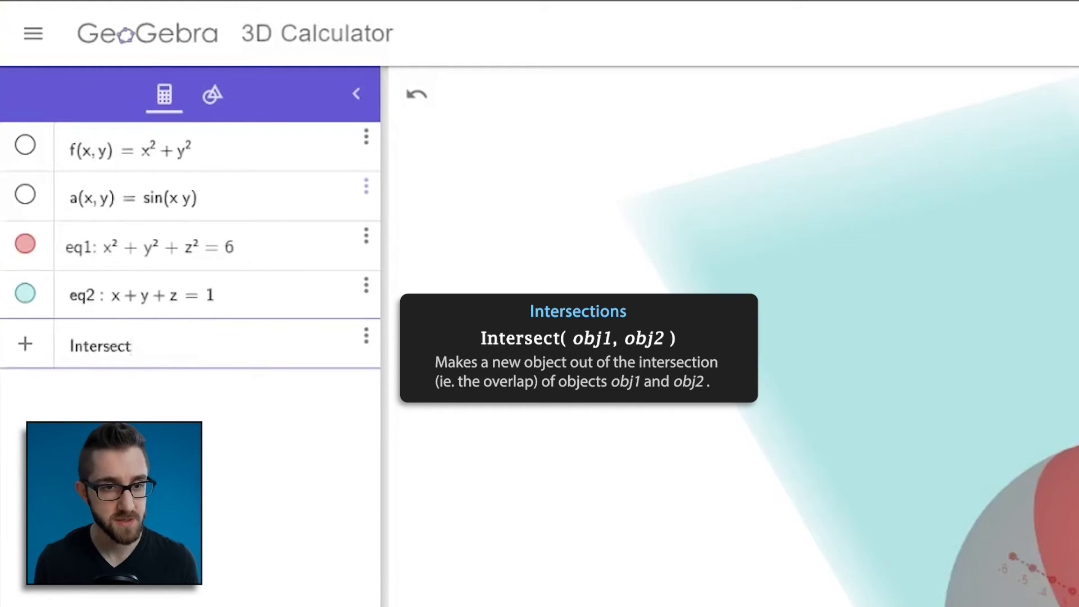
pyautogui.write('(')
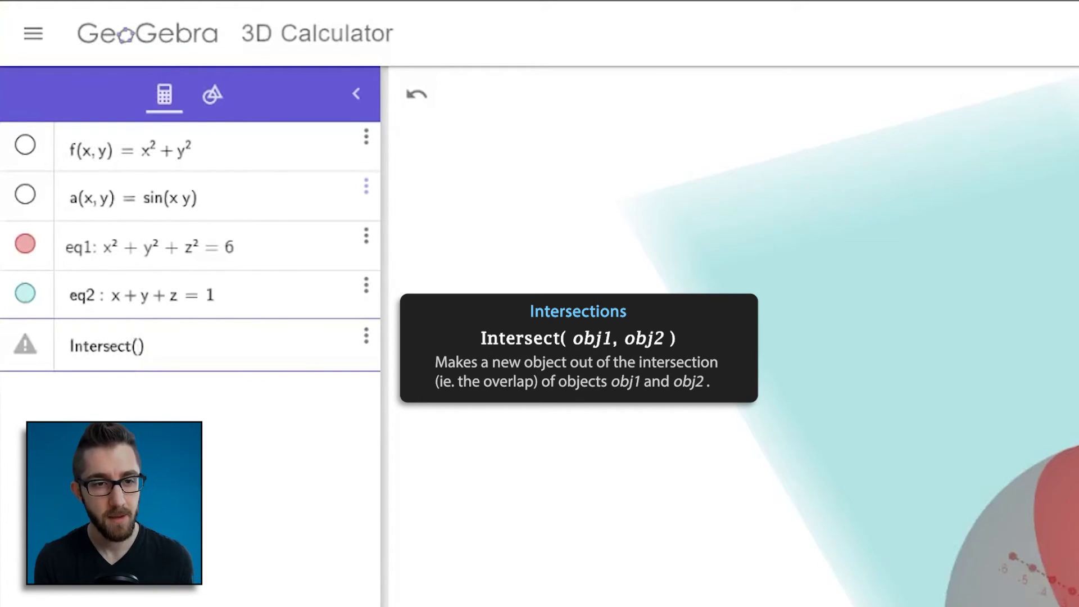
pyautogui.write('x^2')
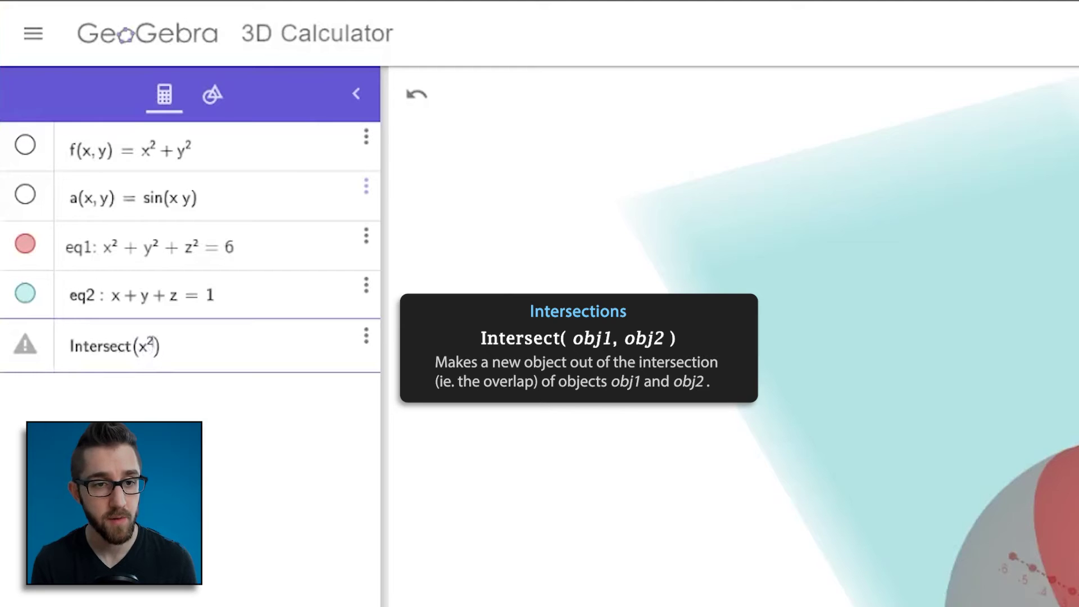
pyautogui.write('+y^2+z')
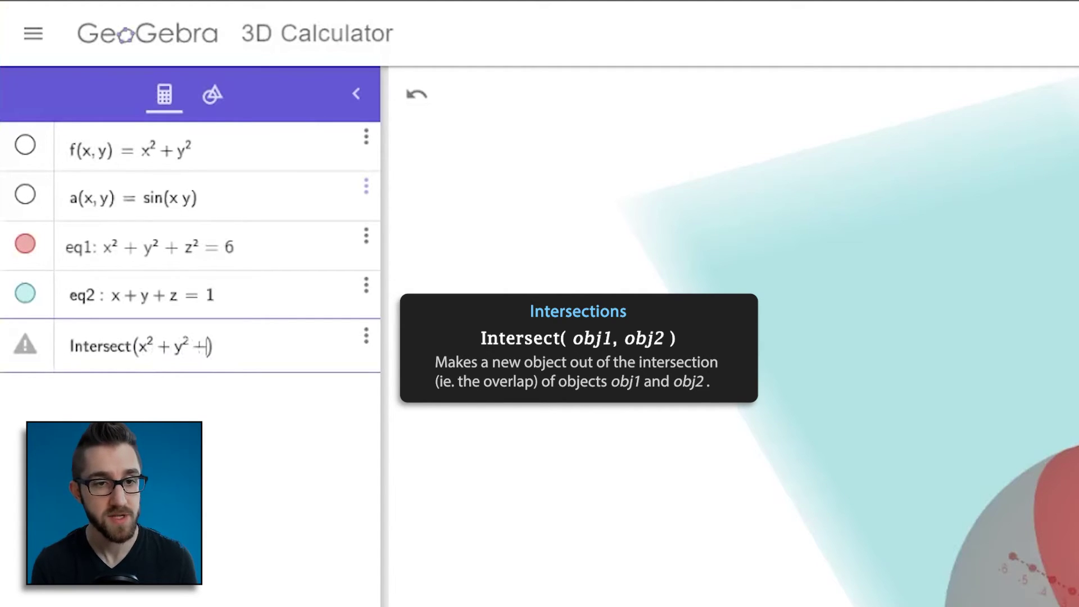
pyautogui.write('^2=6')
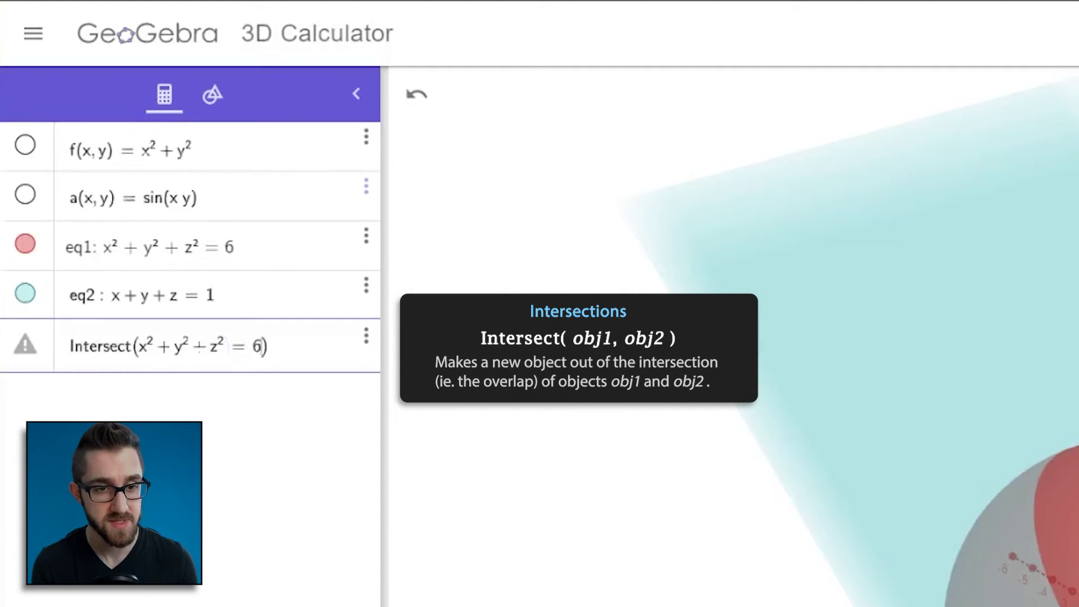
pyautogui.write(',x+y+z=1')
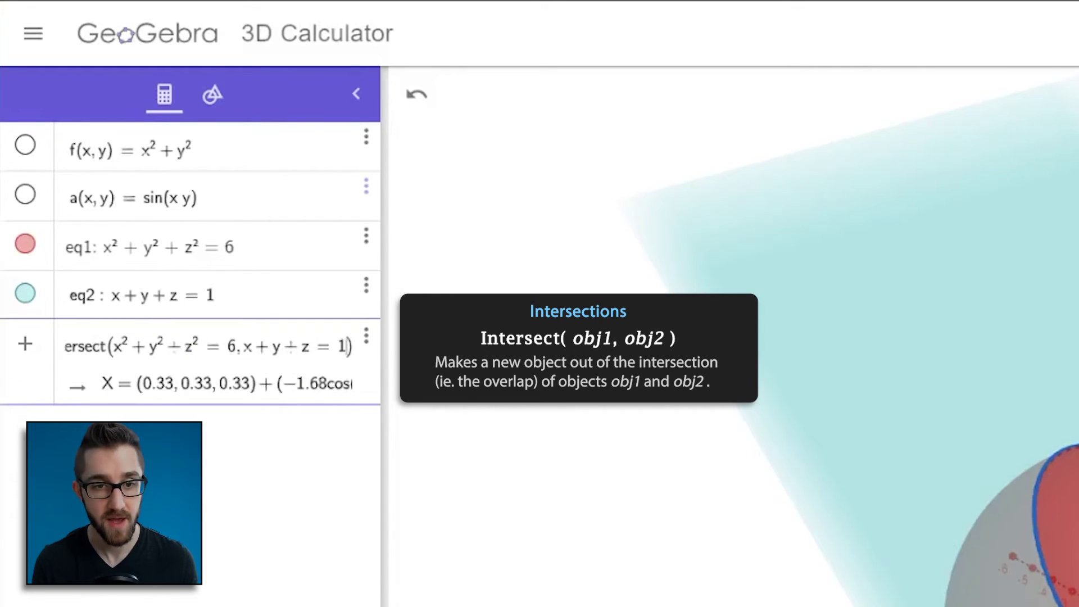
pyautogui.press('Return')
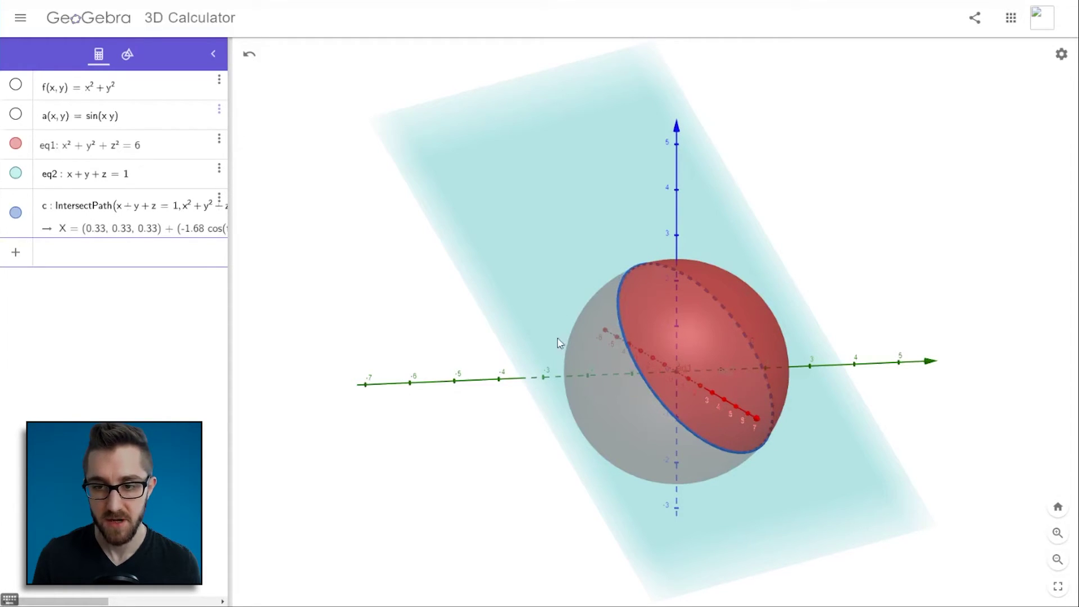
# Hide the plane x+y+z=1 and the sphere so only the intersection disk shows.
pyautogui.moveTo(550, 378)
pyautogui.mouseDown()
pyautogui.moveTo(572, 389)
pyautogui.moveTo(551, 392)
pyautogui.mouseUp()
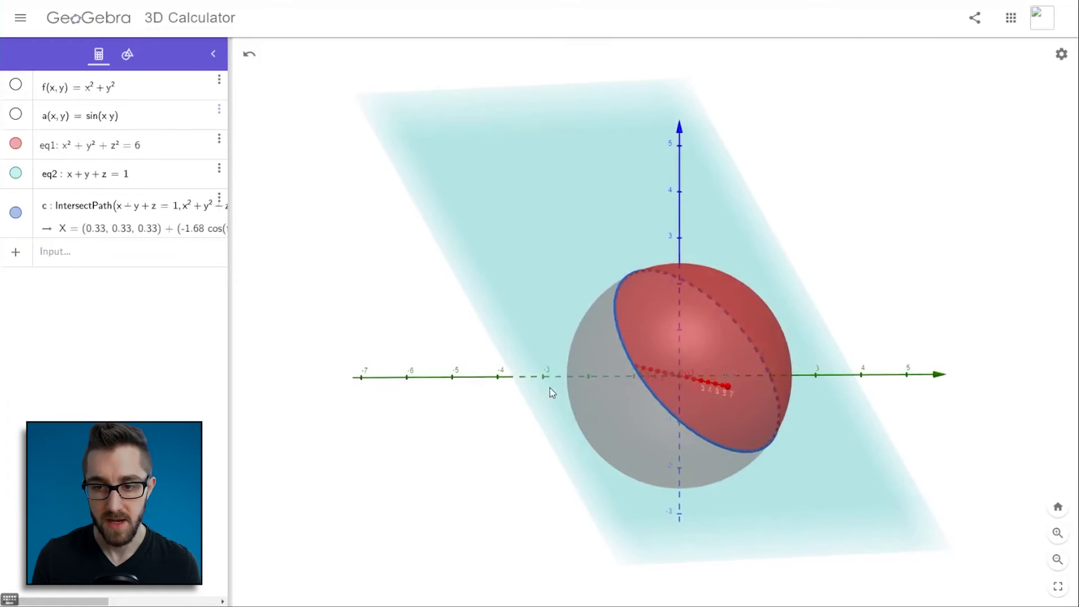
pyautogui.click(17, 174)
pyautogui.click(16, 143)
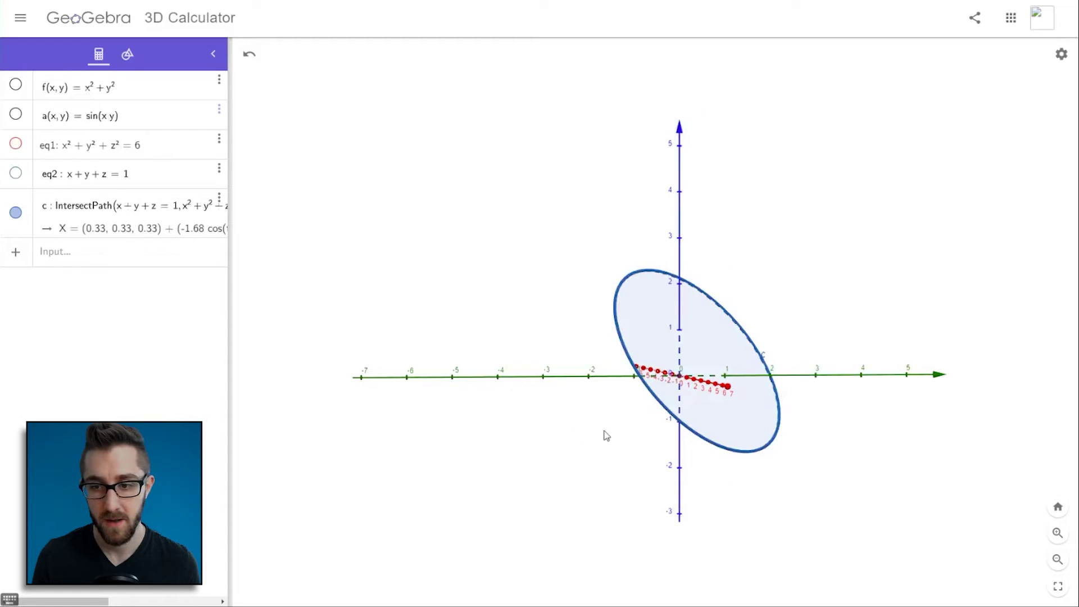
pyautogui.moveTo(606, 436); pyautogui.dragTo(641, 286)
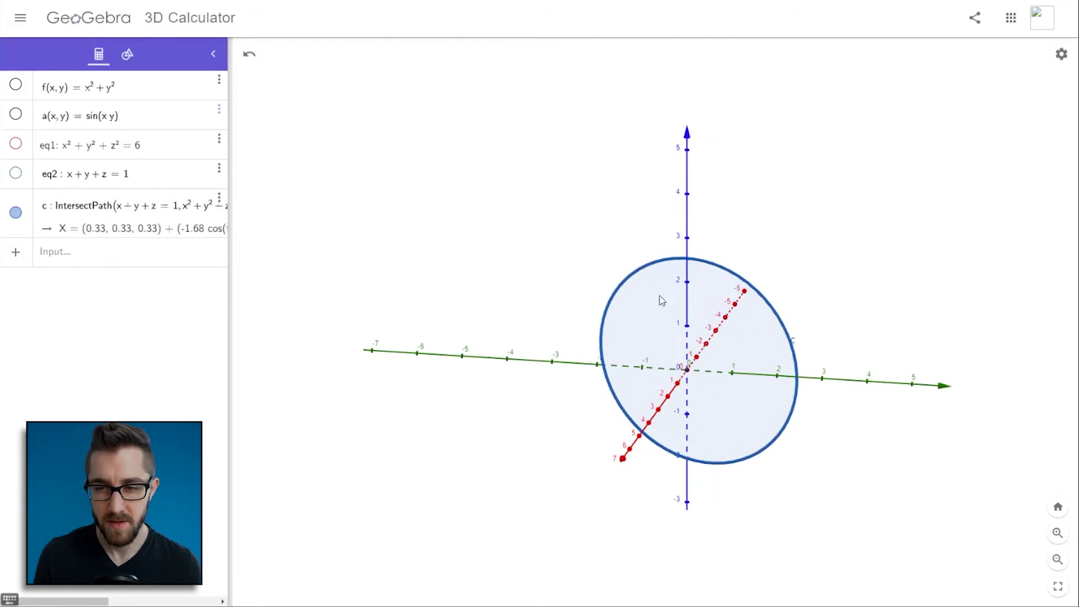
# Set curve c's fill opacity to 0 in its Color settings, leaving just the outline.
pyautogui.rightClick(616, 305)
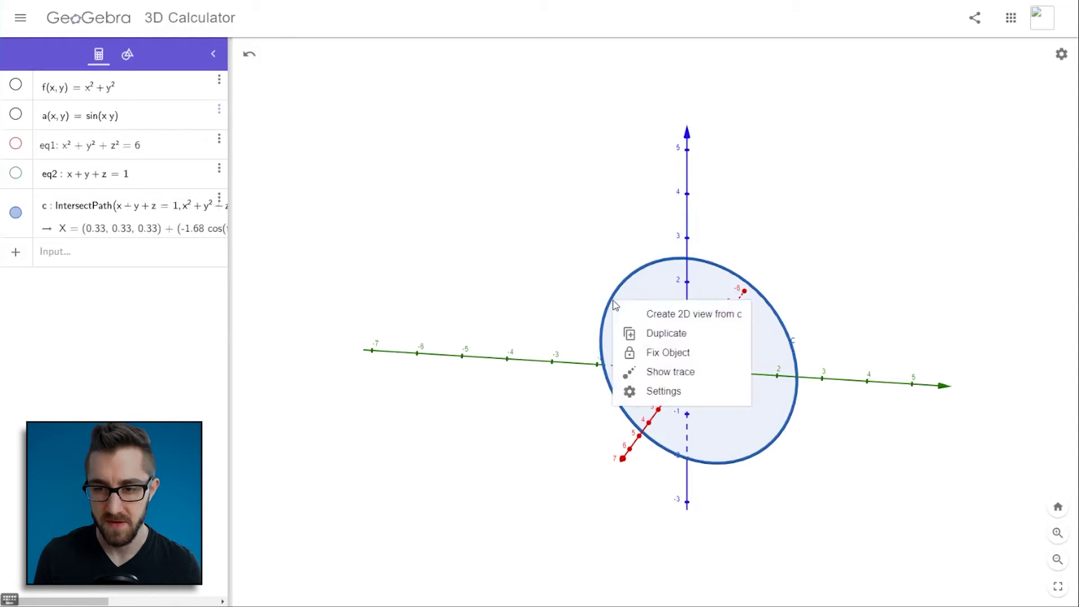
pyautogui.click(665, 393)
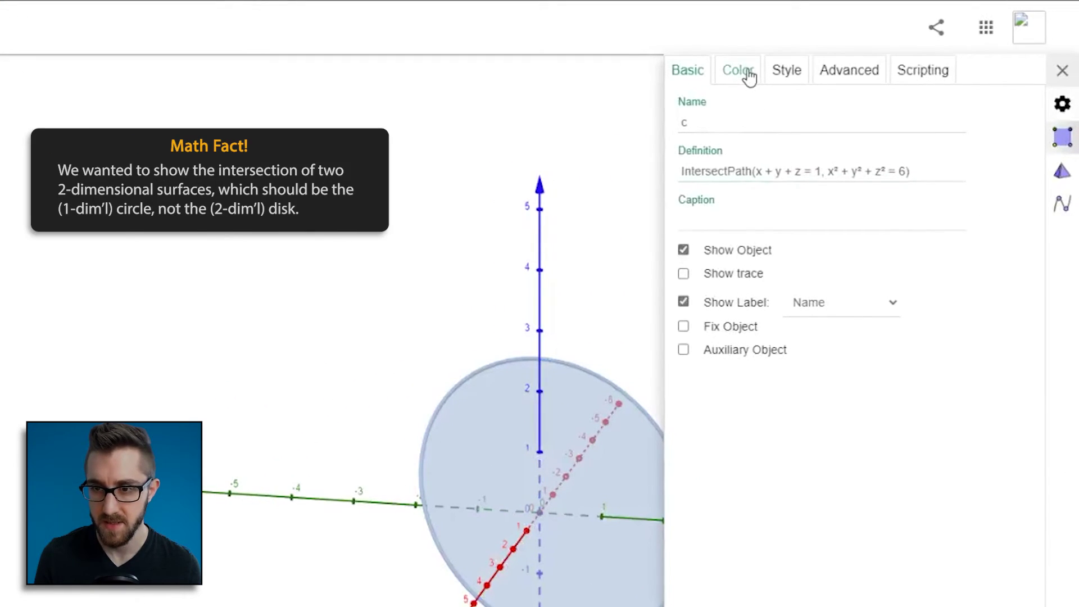
pyautogui.click(738, 77)
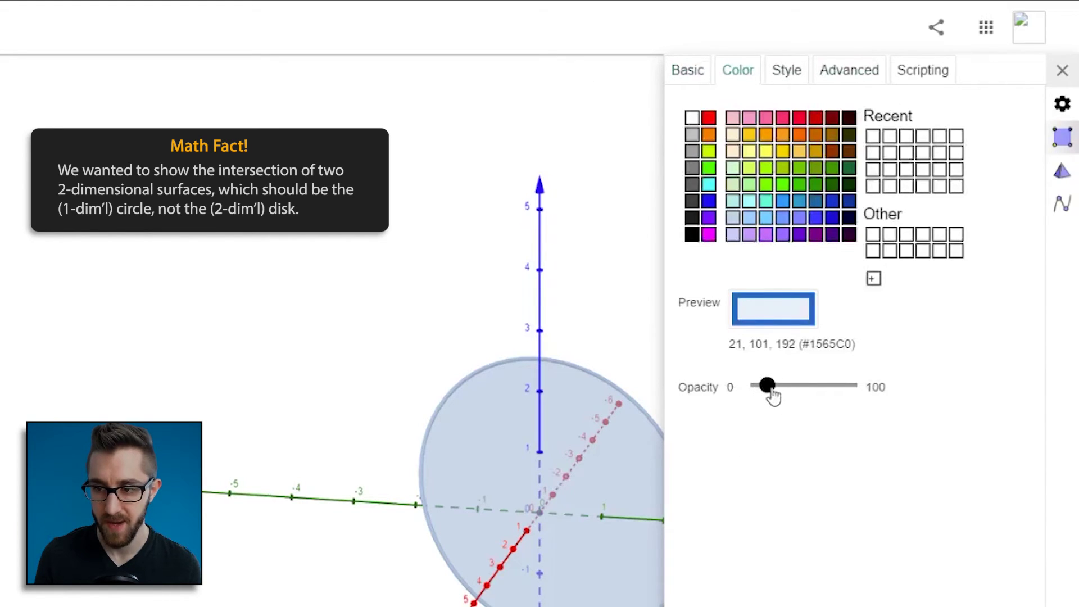
pyautogui.moveTo(768, 386); pyautogui.dragTo(752, 388)
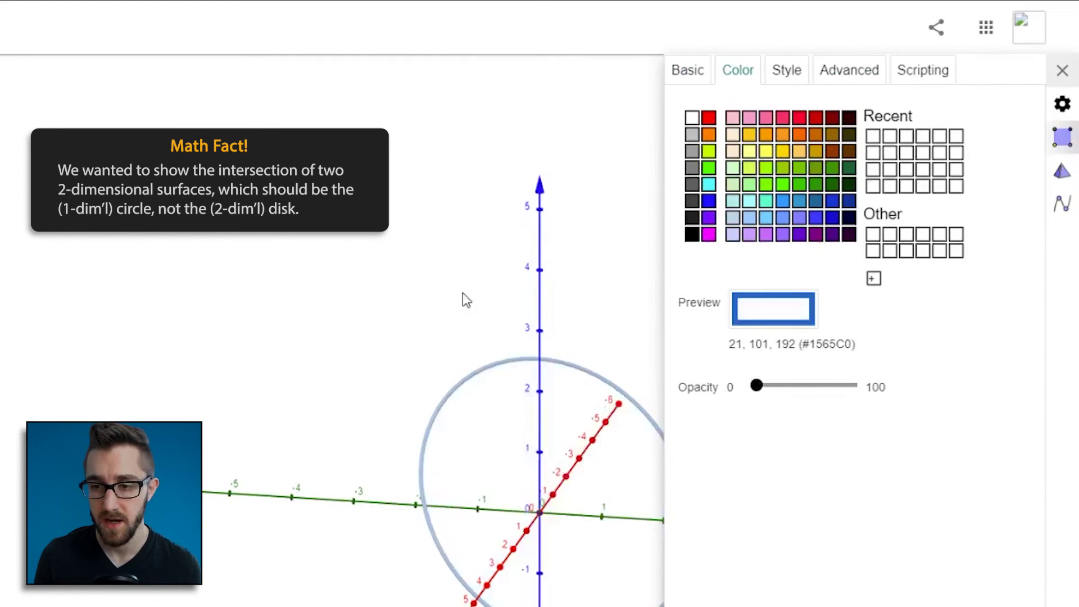
pyautogui.click(483, 298)
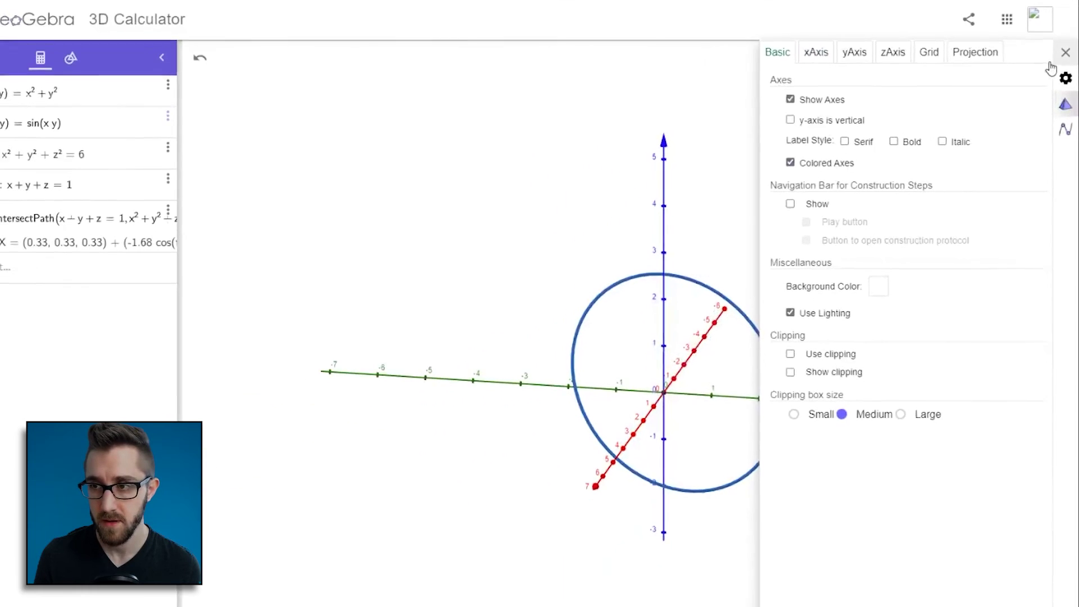
pyautogui.click(1066, 52)
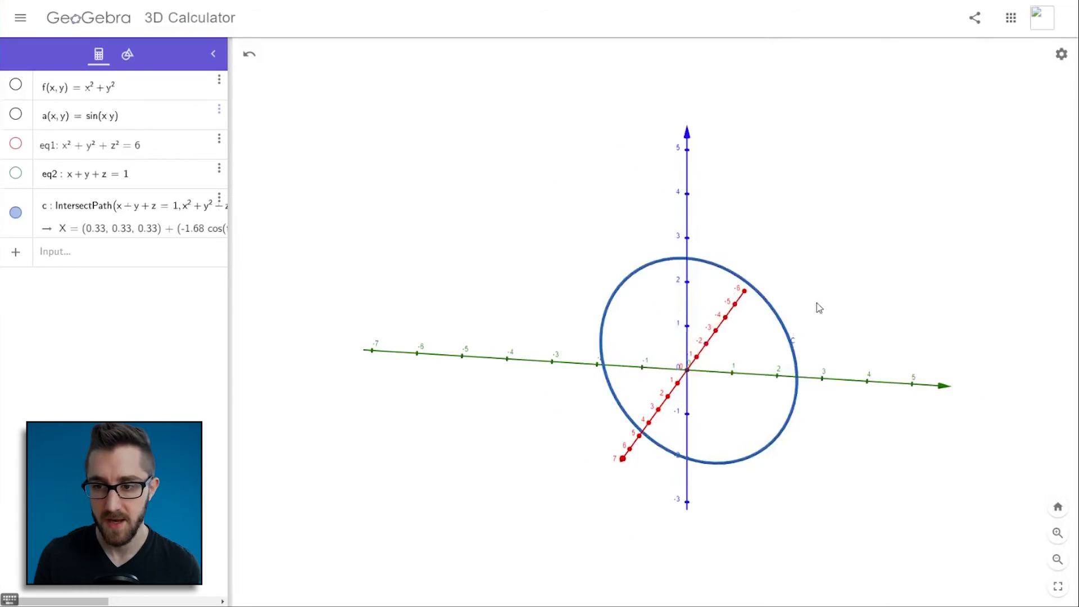
pyautogui.moveTo(819, 307); pyautogui.dragTo(463, 328)
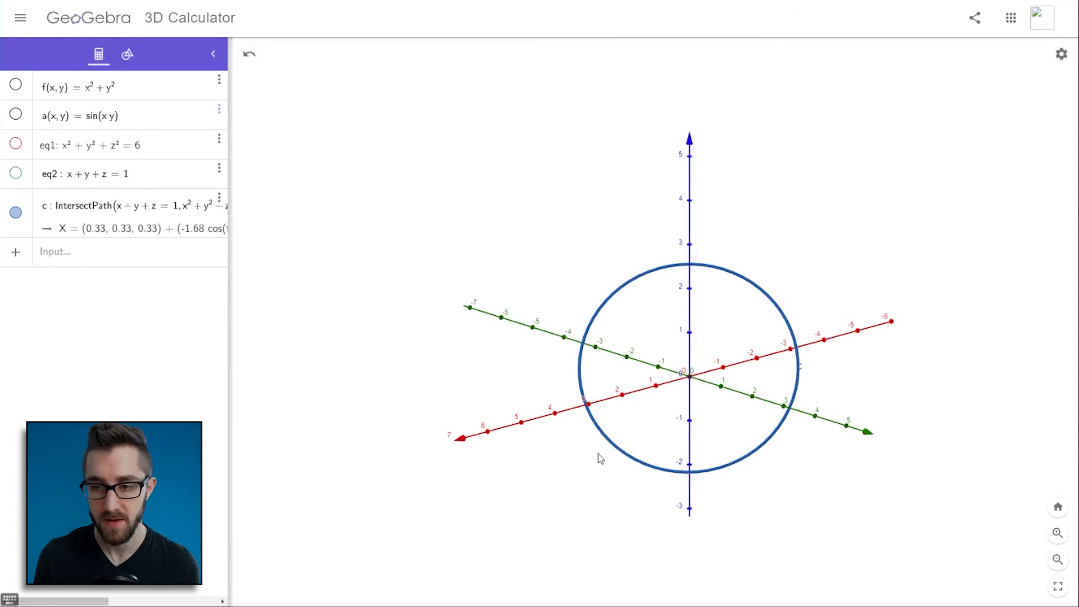
# Hide curve c and create intersection d with Intersect(eq1, eq2).
pyautogui.moveTo(599, 458); pyautogui.dragTo(489, 390)
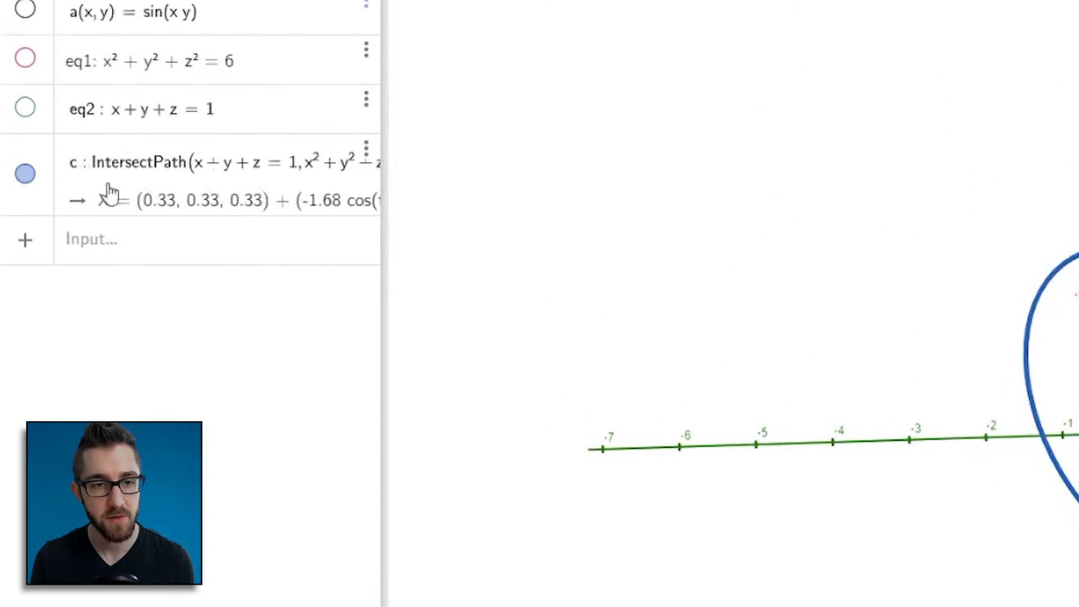
pyautogui.click(26, 175)
pyautogui.click(130, 254)
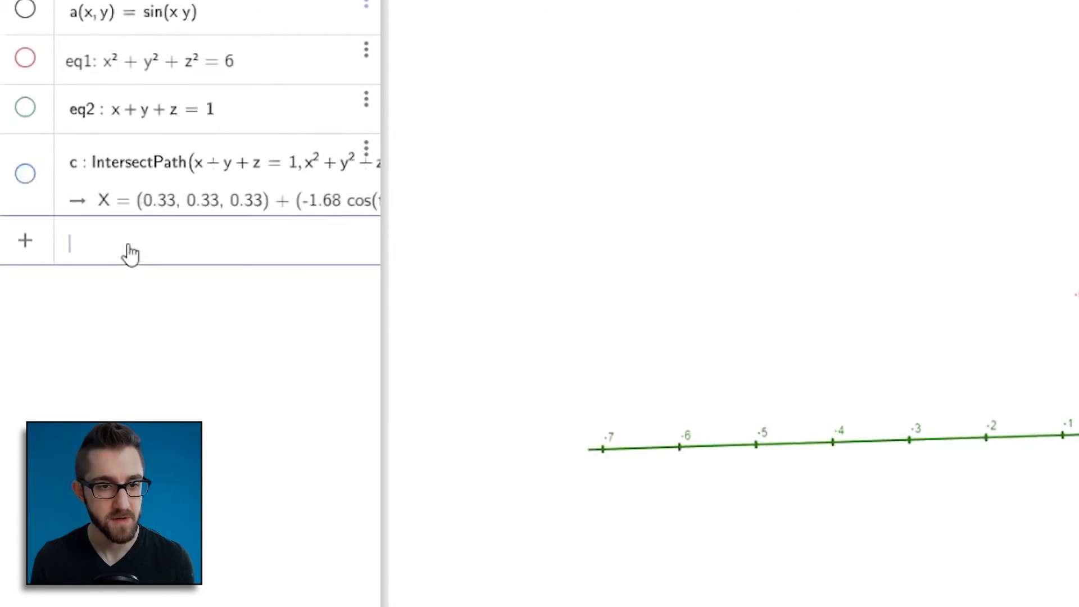
pyautogui.write('Intersect(')
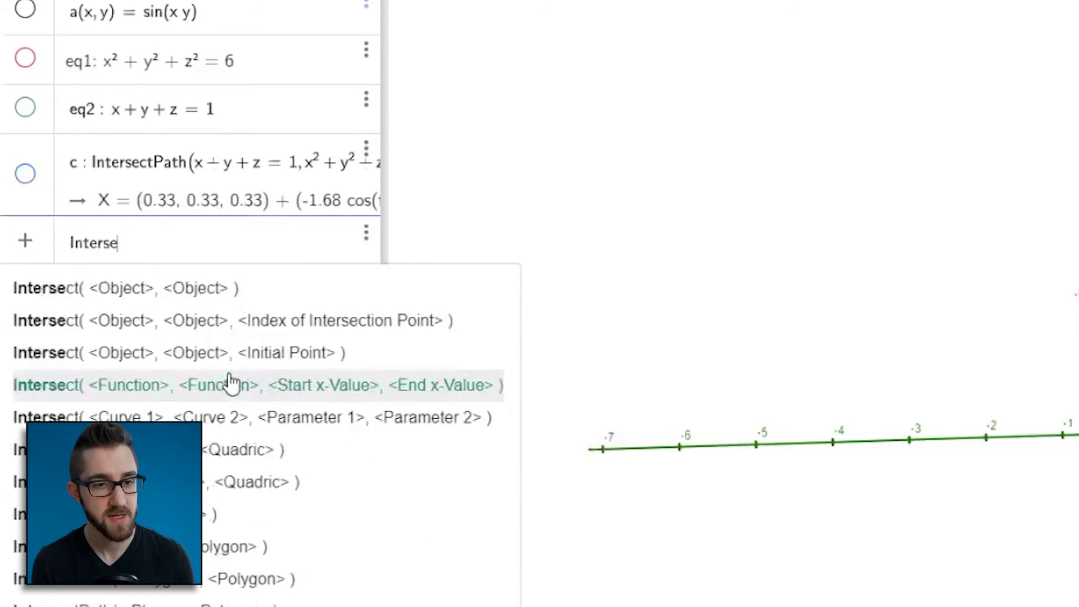
pyautogui.press('Return')
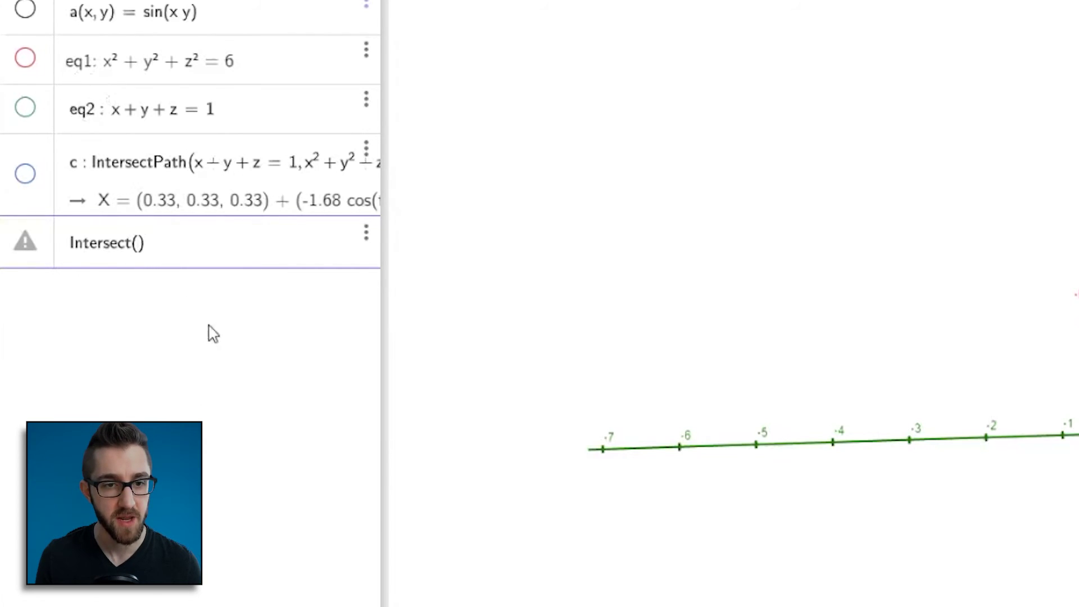
pyautogui.write('eq1, e')
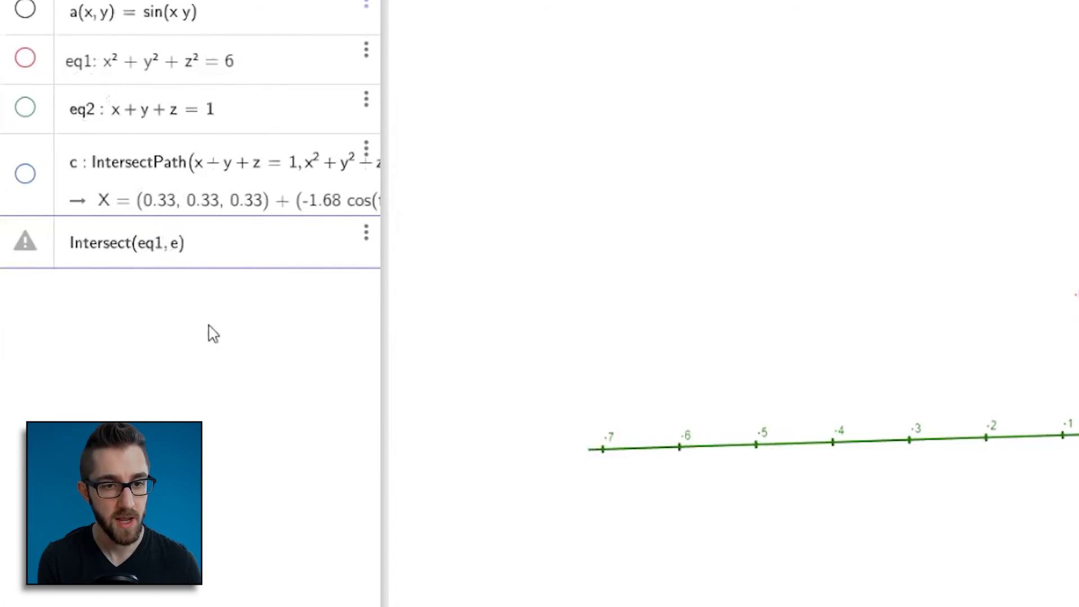
pyautogui.write('q2')
pyautogui.press('Return')
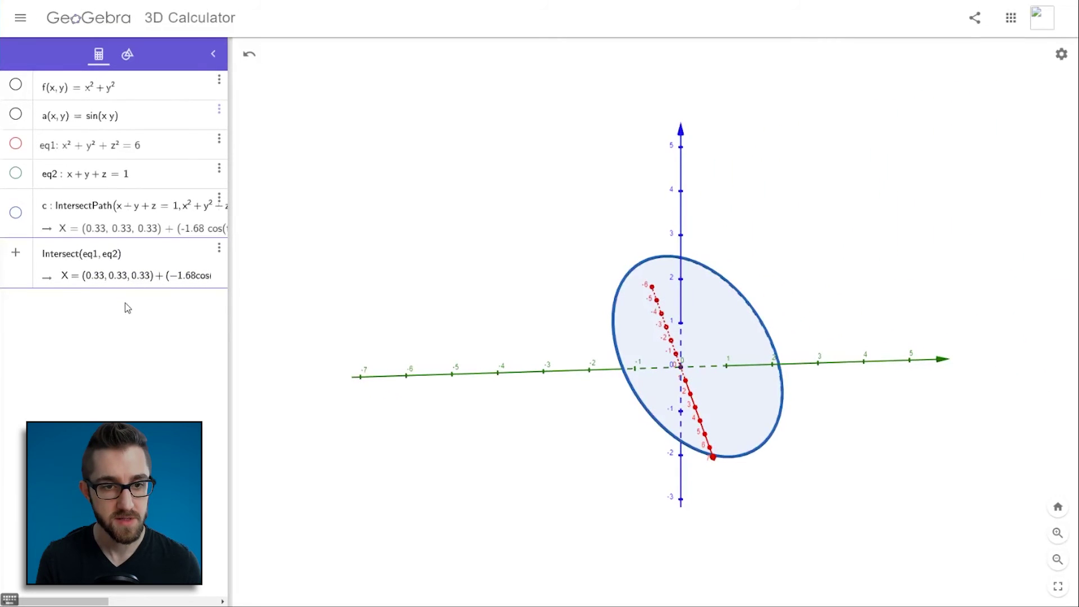
# Make the plane and sphere visible again and rotate to see them with the circle.
pyautogui.click(16, 172)
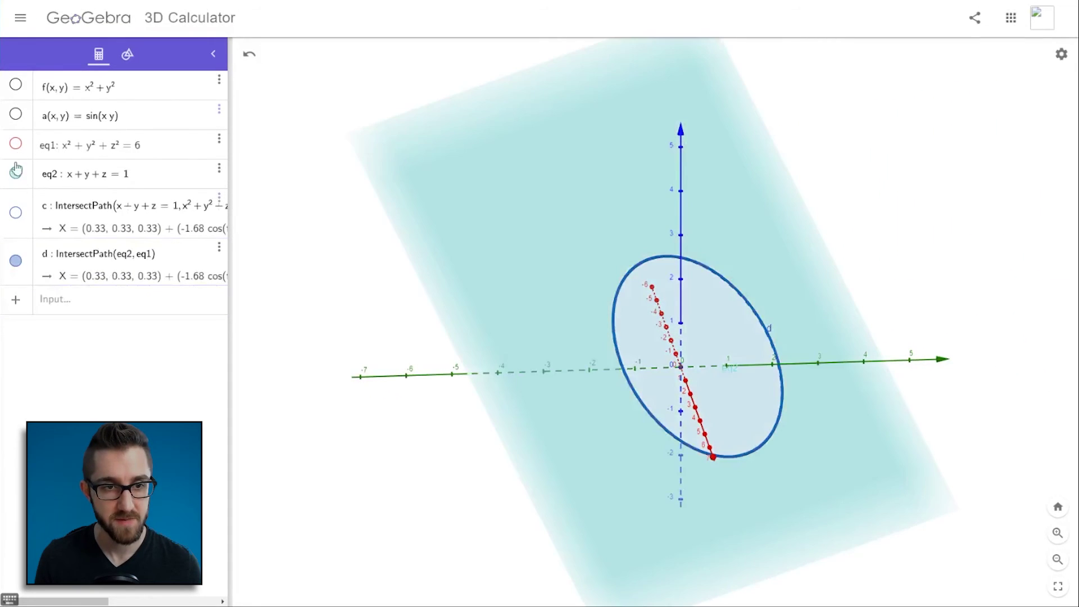
pyautogui.click(16, 143)
pyautogui.moveTo(670, 336); pyautogui.dragTo(718, 439)
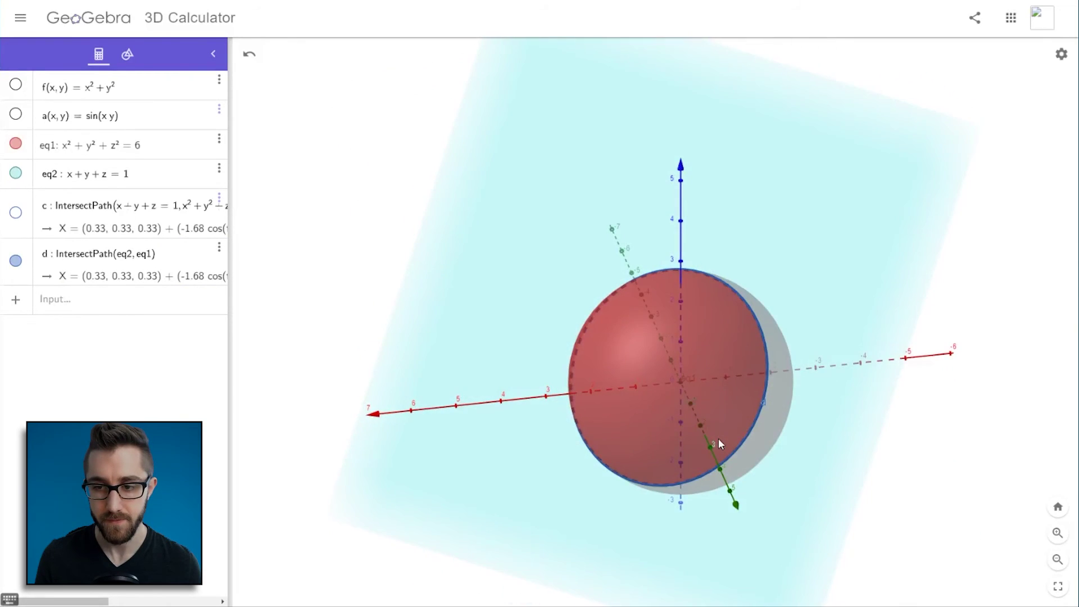